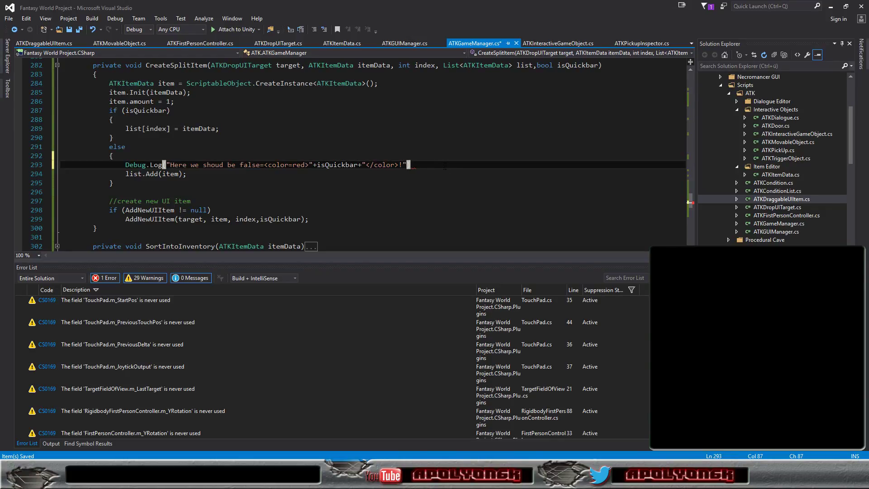
Finish line 293's Debug.Log with a semicolon and a second '=', save, and return to Unity
{"action": "type", "text": ";"}
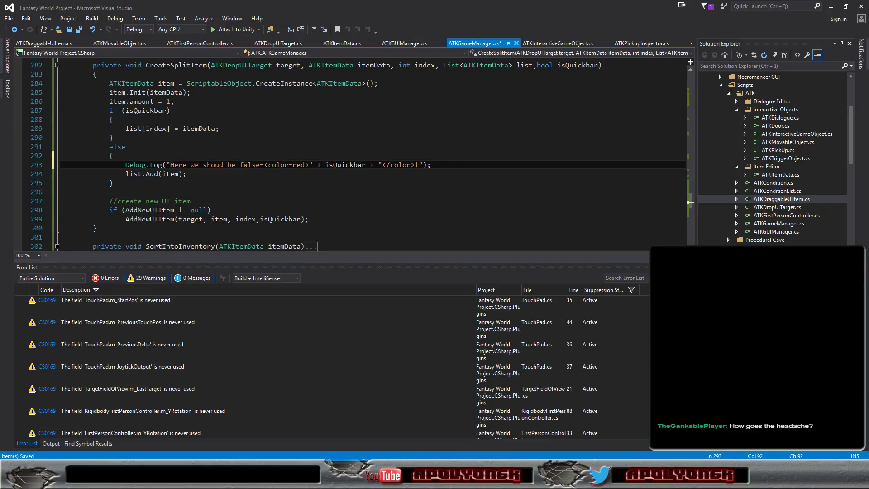
{"action": "left_click", "coordinate": [81, 30]}
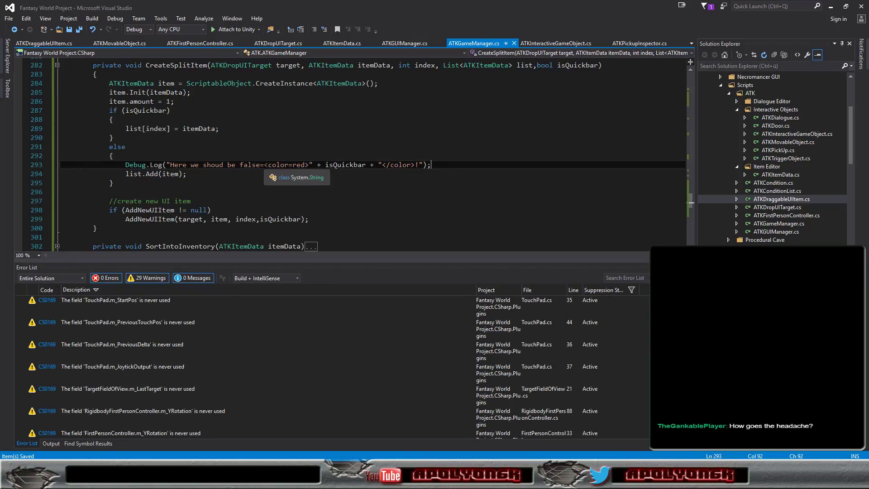
{"action": "left_click", "coordinate": [264, 164]}
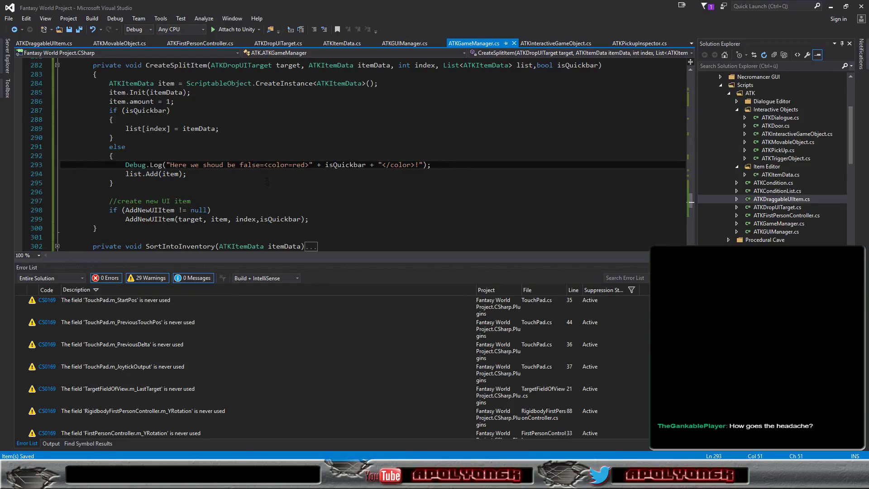
{"action": "type", "text": "="}
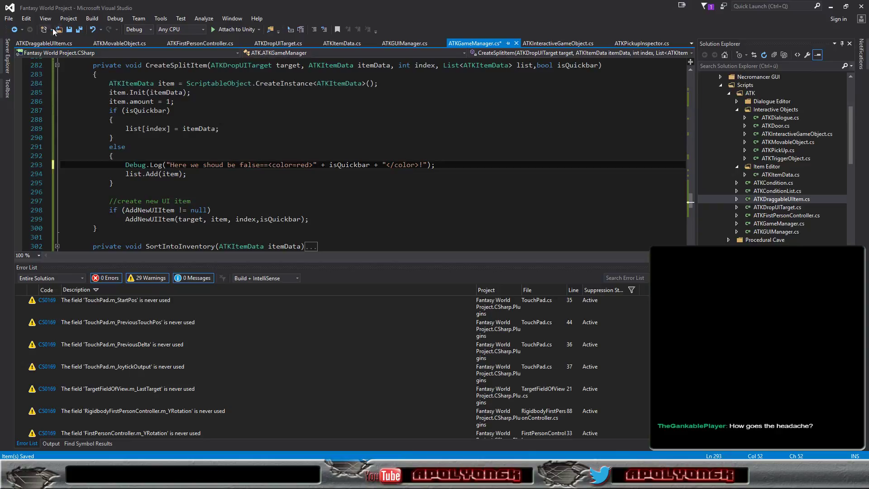
{"action": "left_click", "coordinate": [79, 29]}
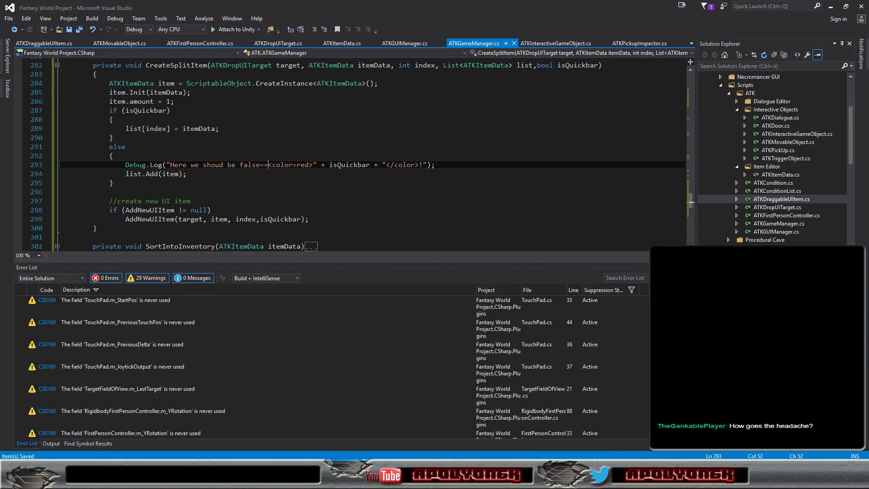
{"action": "key", "text": "alt+Tab"}
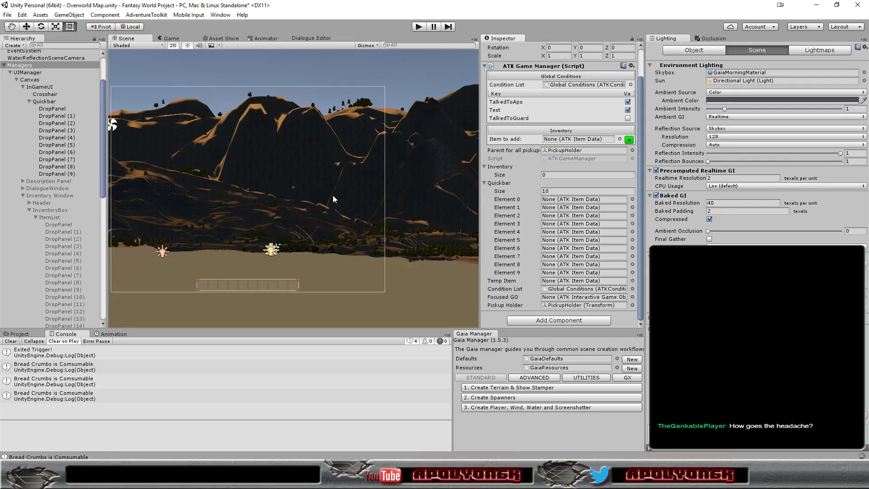
Start Play mode, walk to the campfire, and collect three Bread Crumbs
{"action": "left_click", "coordinate": [419, 28]}
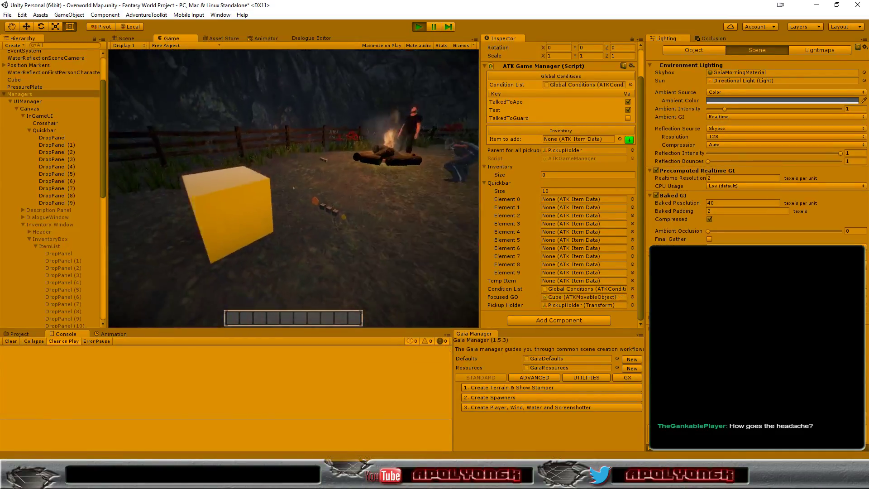
{"action": "key", "text": "w"}
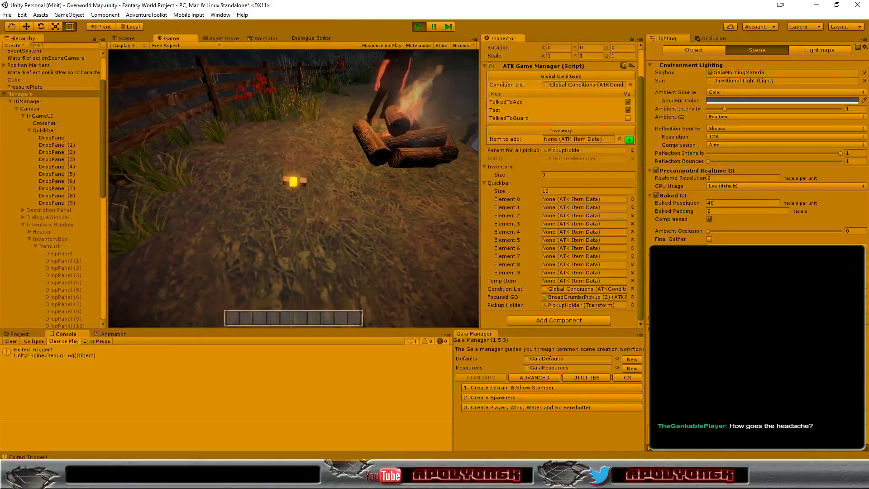
{"action": "key", "text": "e"}
{"action": "left_click", "coordinate": [294, 222]}
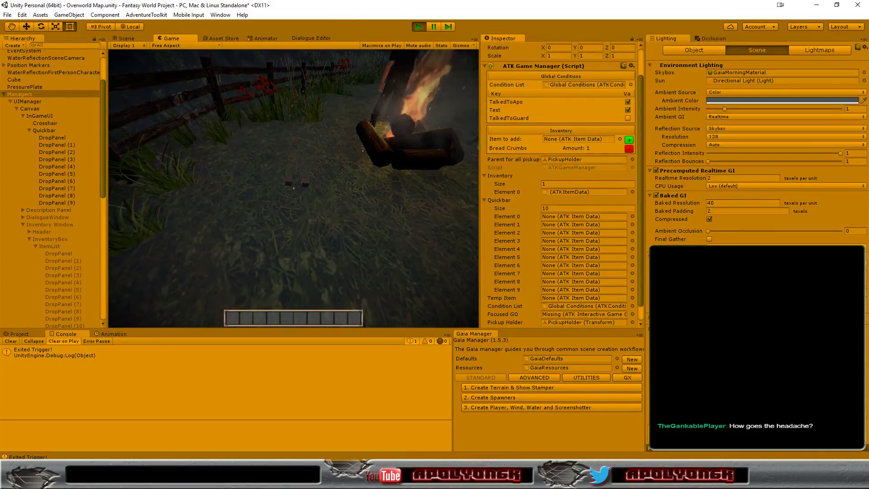
{"action": "key", "text": "e"}
{"action": "left_click", "coordinate": [295, 221]}
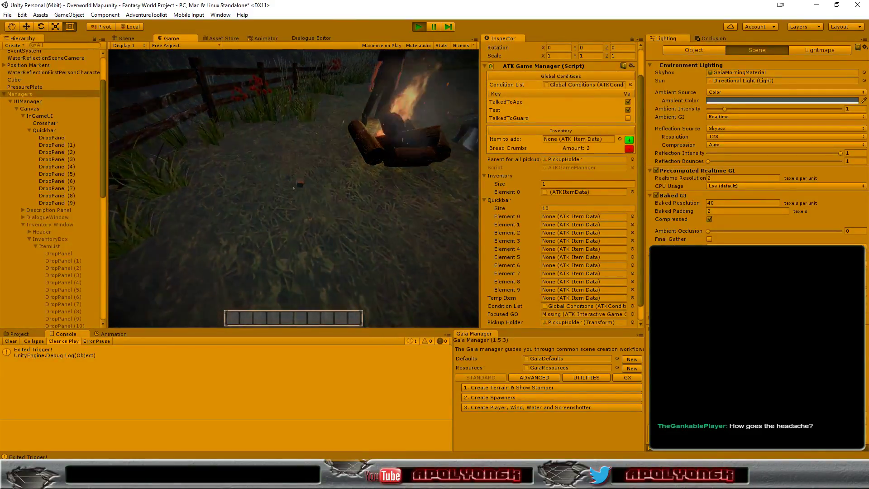
{"action": "key", "text": "e"}
{"action": "left_click", "coordinate": [298, 223]}
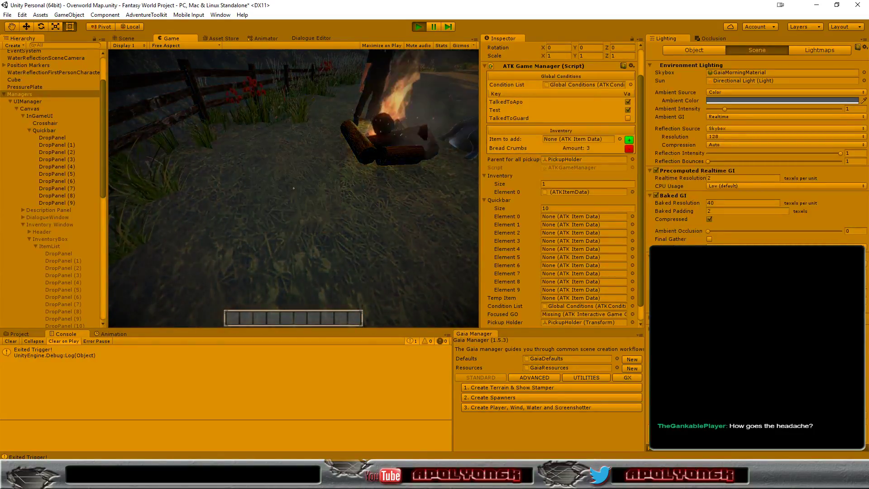
Open the inventory and move the Bread Crumbs stack through quickbar slots one to three
{"action": "key", "text": "i"}
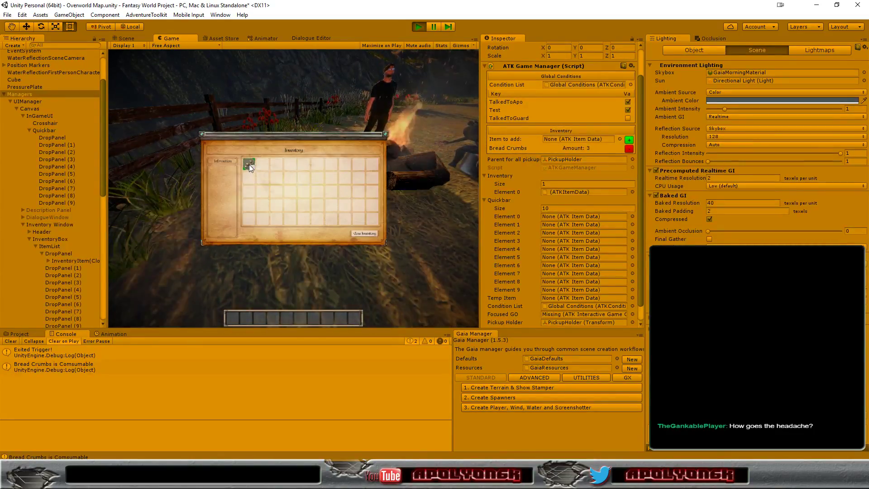
{"action": "left_click_drag", "start_coordinate": [249, 165], "coordinate": [234, 319]}
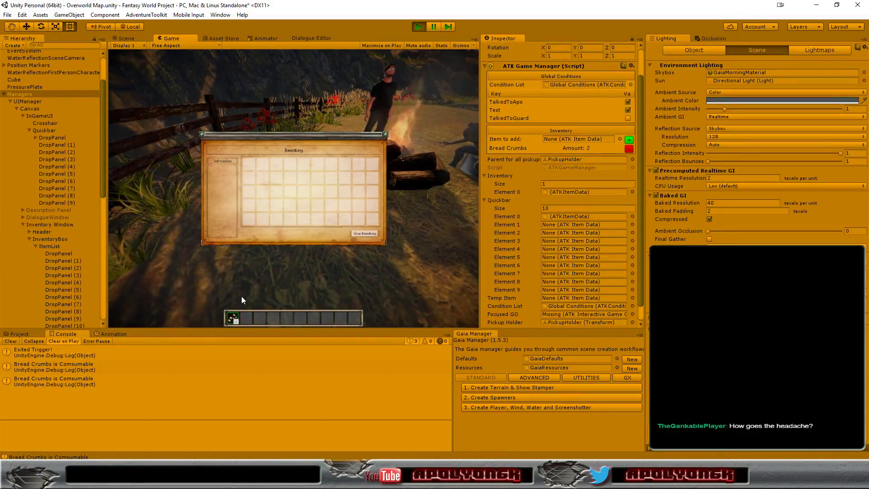
{"action": "left_click_drag", "start_coordinate": [232, 318], "coordinate": [264, 205]}
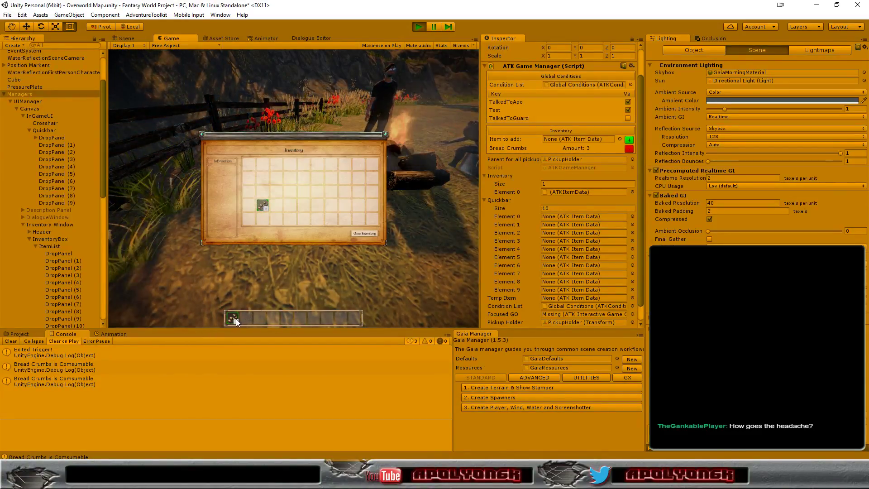
{"action": "left_click_drag", "start_coordinate": [235, 318], "coordinate": [245, 317]}
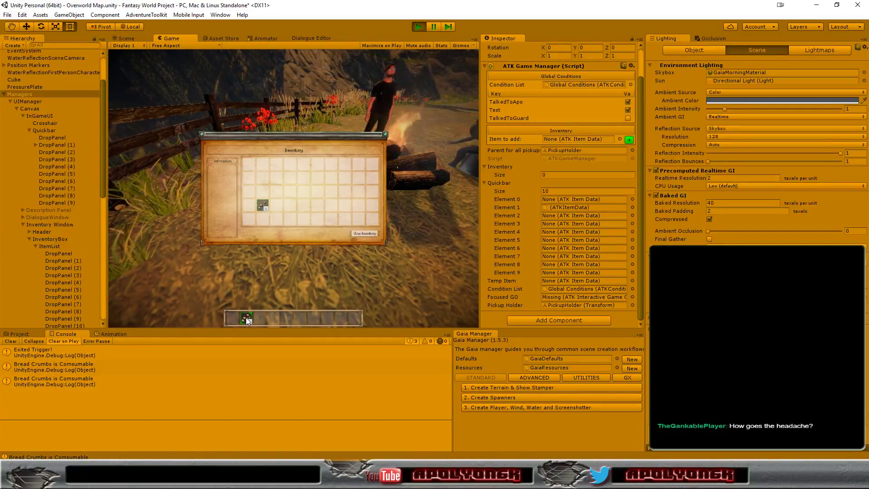
{"action": "left_click_drag", "start_coordinate": [246, 317], "coordinate": [260, 316]}
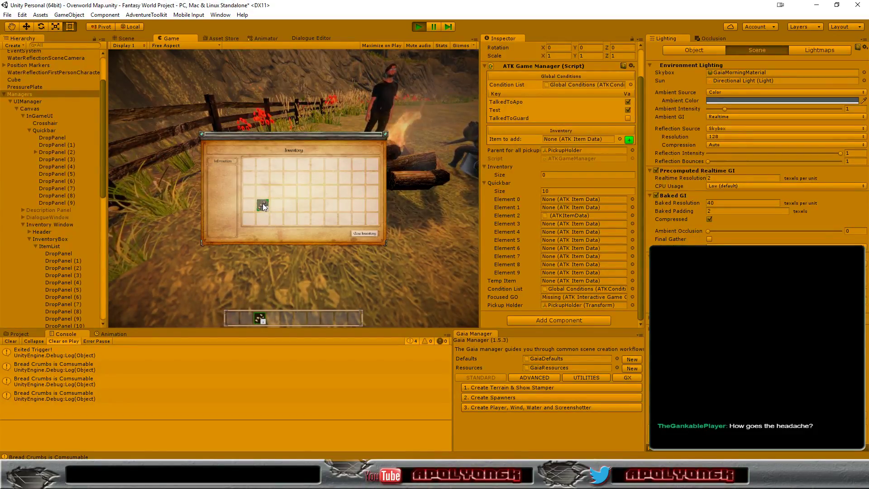
Split a Bread Crumbs copy into the next inventory slot and shift stacks onto the quickbar
{"action": "left_click_drag", "start_coordinate": [263, 205], "coordinate": [279, 208]}
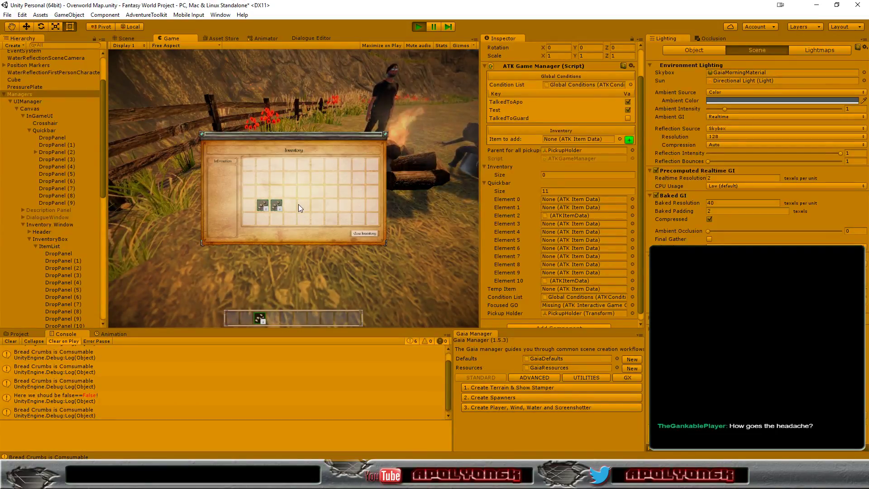
{"action": "mouse_move", "coordinate": [276, 203]}
{"action": "left_mouse_down"}
{"action": "mouse_move", "coordinate": [272, 192]}
{"action": "mouse_move", "coordinate": [273, 319]}
{"action": "left_mouse_up"}
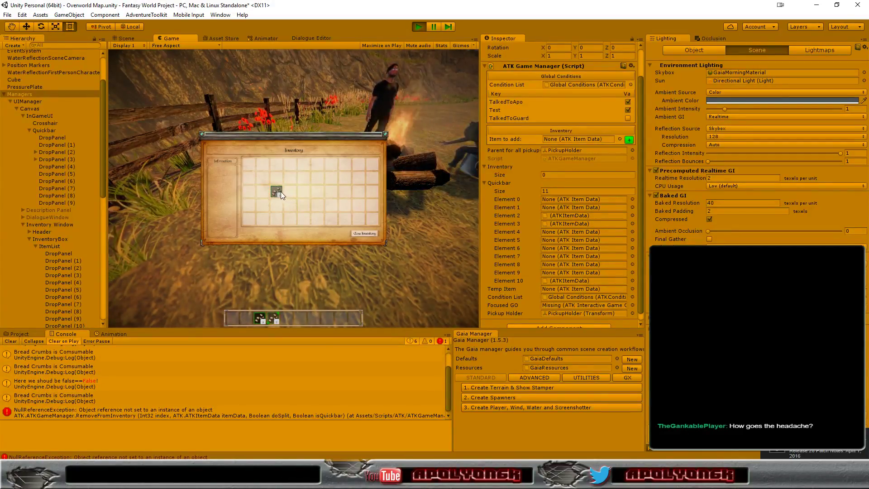
{"action": "mouse_move", "coordinate": [281, 192]}
{"action": "left_mouse_down"}
{"action": "mouse_move", "coordinate": [285, 318]}
{"action": "mouse_move", "coordinate": [273, 243]}
{"action": "left_mouse_up"}
{"action": "left_click_drag", "start_coordinate": [270, 200], "coordinate": [270, 199]}
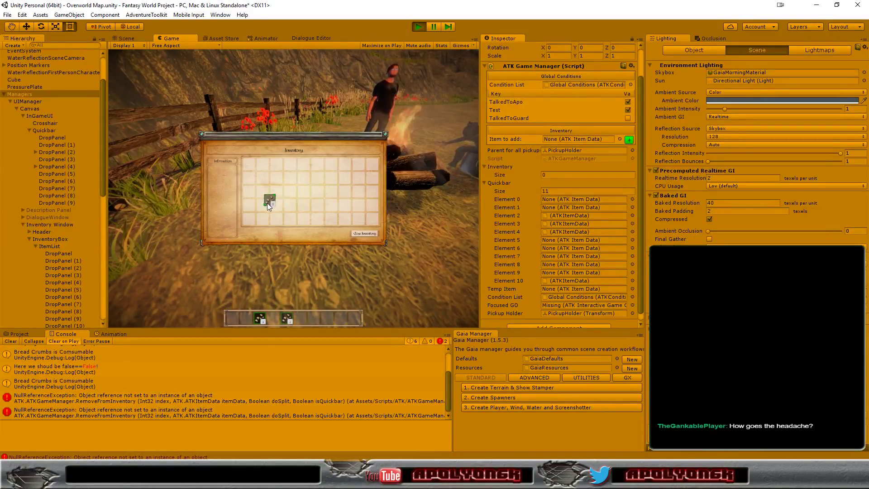
Show the Bread Crumbs details and drop the carried stacks into inventory slots
{"action": "left_click", "coordinate": [265, 193]}
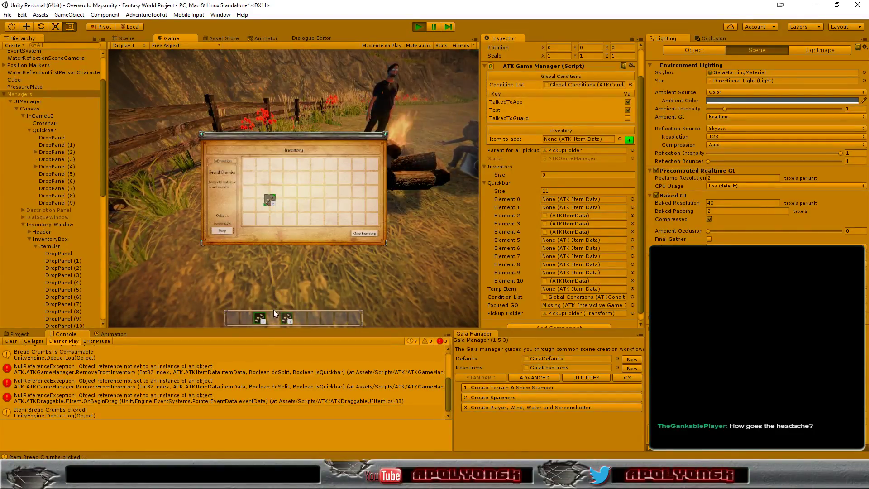
{"action": "left_click_drag", "start_coordinate": [286, 245], "coordinate": [290, 204]}
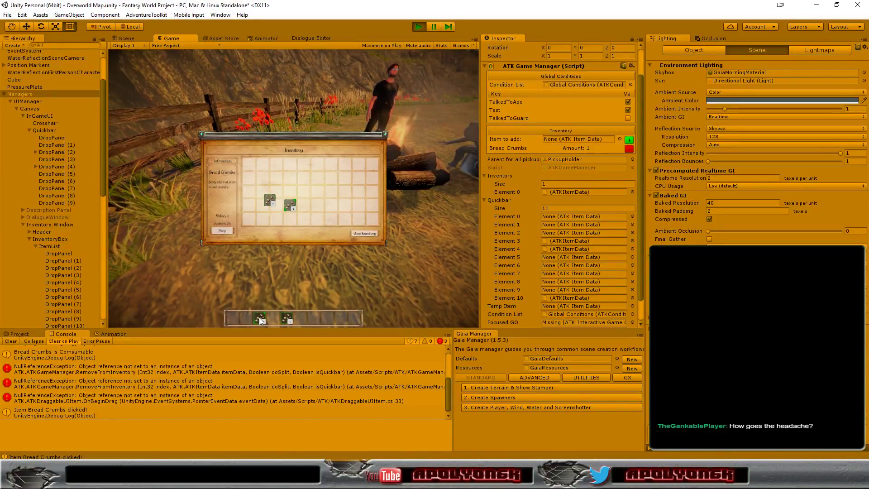
{"action": "left_click_drag", "start_coordinate": [259, 318], "coordinate": [306, 206]}
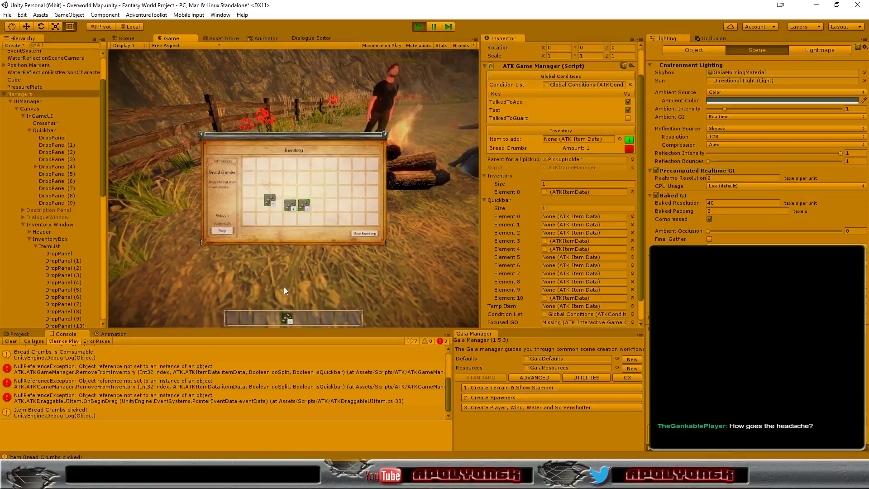
{"action": "left_click_drag", "start_coordinate": [284, 243], "coordinate": [281, 215]}
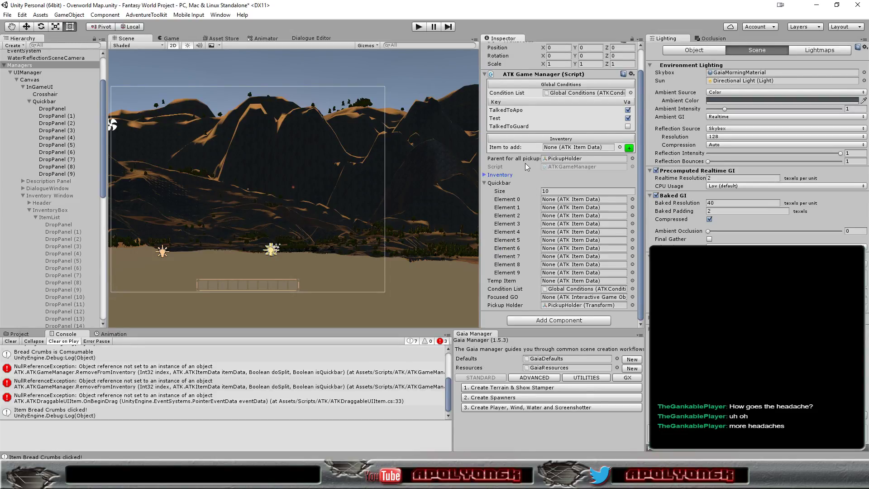
Expand the ATK Game Manager's Inventory list, pan the Scene view, and return to Visual Studio
{"action": "scroll", "coordinate": [525, 164], "scroll_direction": "up", "scroll_amount": 1}
{"action": "left_click", "coordinate": [485, 177]}
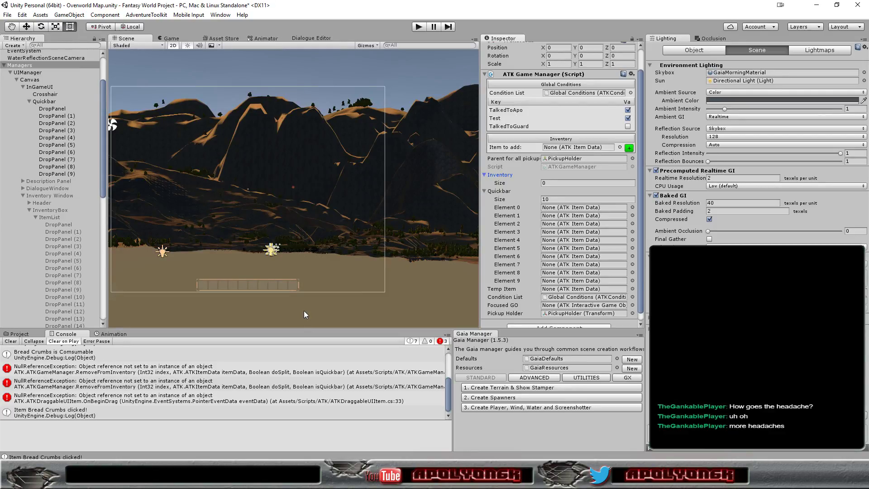
{"action": "key", "text": "q"}
{"action": "left_click_drag", "start_coordinate": [286, 307], "coordinate": [330, 304]}
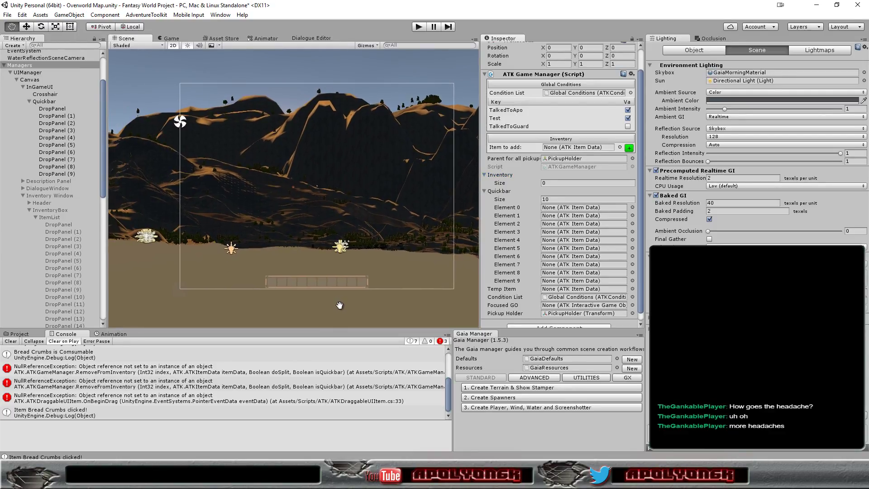
{"action": "key", "text": "t"}
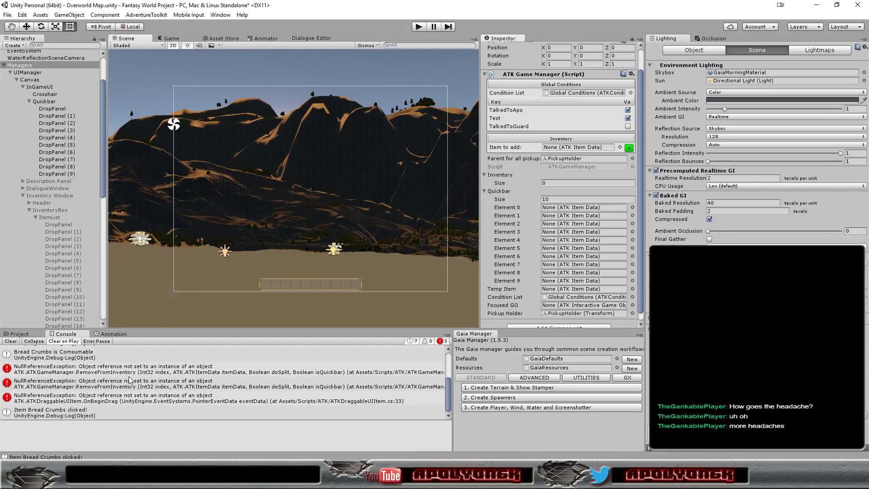
{"action": "key", "text": "alt+Tab"}
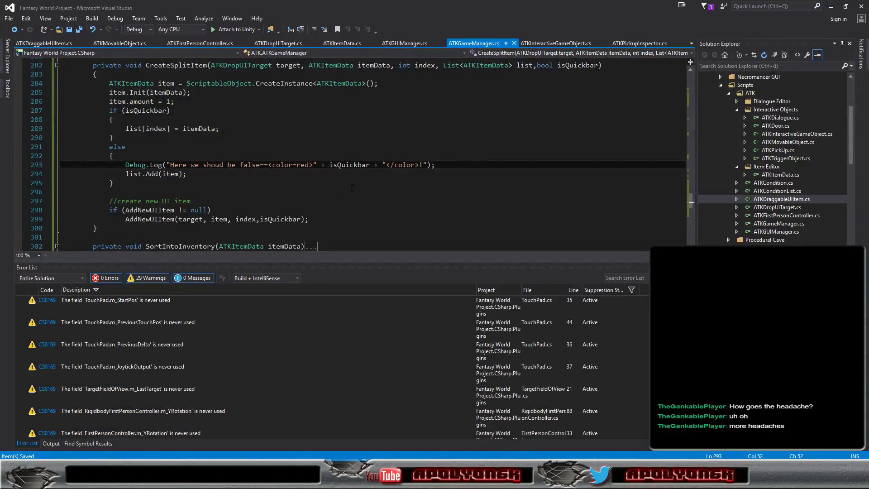
{"action": "key", "text": "Down"}
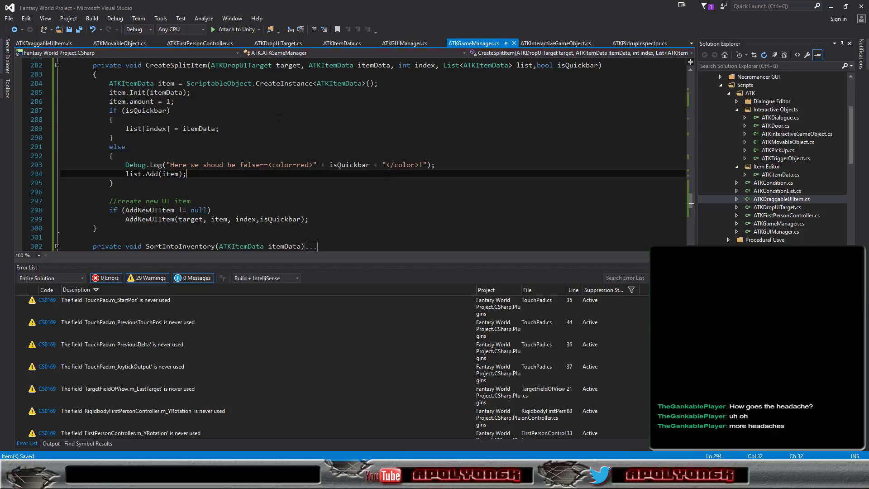
{"action": "scroll", "coordinate": [279, 117], "scroll_direction": "up", "scroll_amount": 3}
{"action": "scroll", "coordinate": [270, 145], "scroll_direction": "down", "scroll_amount": 3}
{"action": "left_click", "coordinate": [38, 166]}
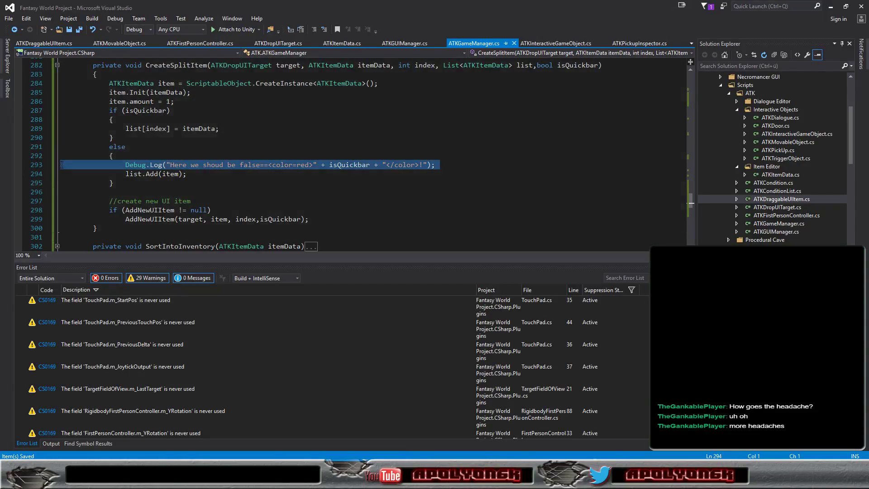
{"action": "left_click_drag", "start_coordinate": [63, 164], "coordinate": [53, 92]}
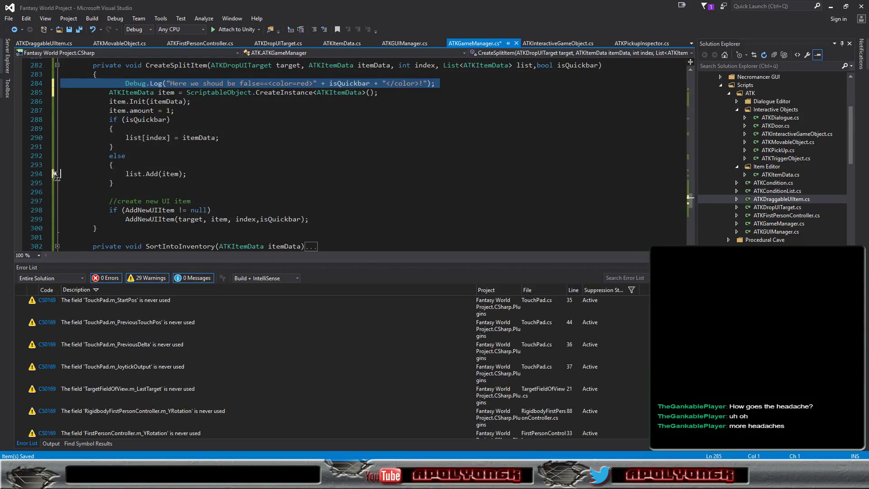
{"action": "left_click_drag", "start_coordinate": [56, 174], "coordinate": [56, 176]}
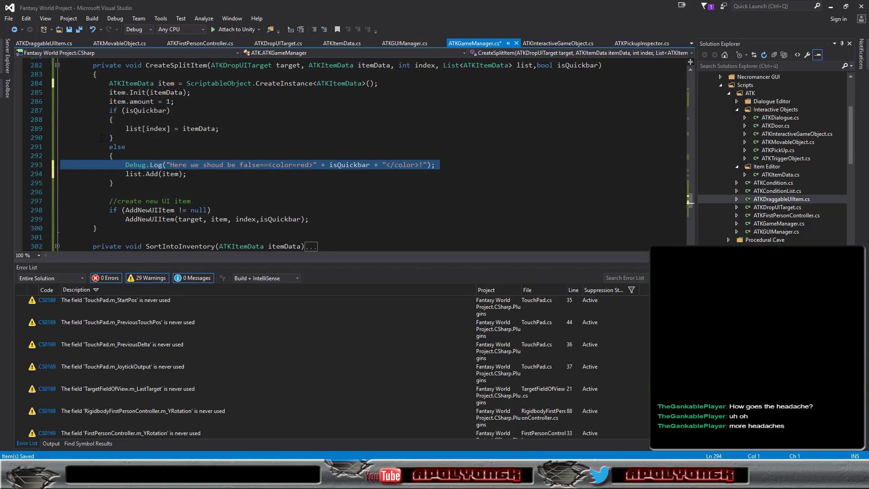
{"action": "left_click", "coordinate": [257, 155]}
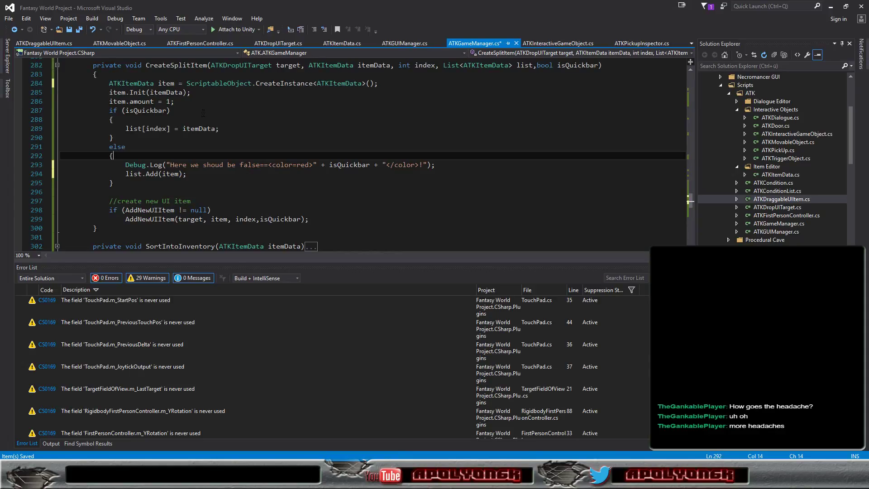
{"action": "left_click", "coordinate": [202, 136]}
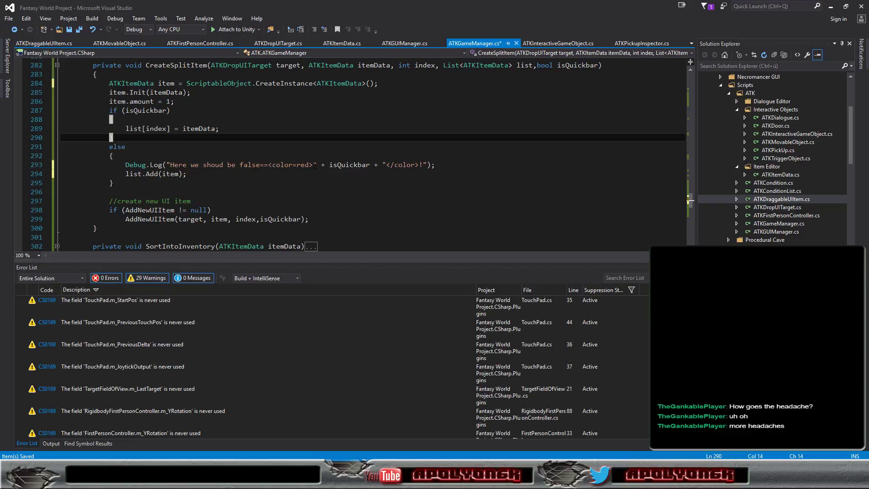
{"action": "scroll", "coordinate": [231, 177], "scroll_direction": "up", "scroll_amount": 4}
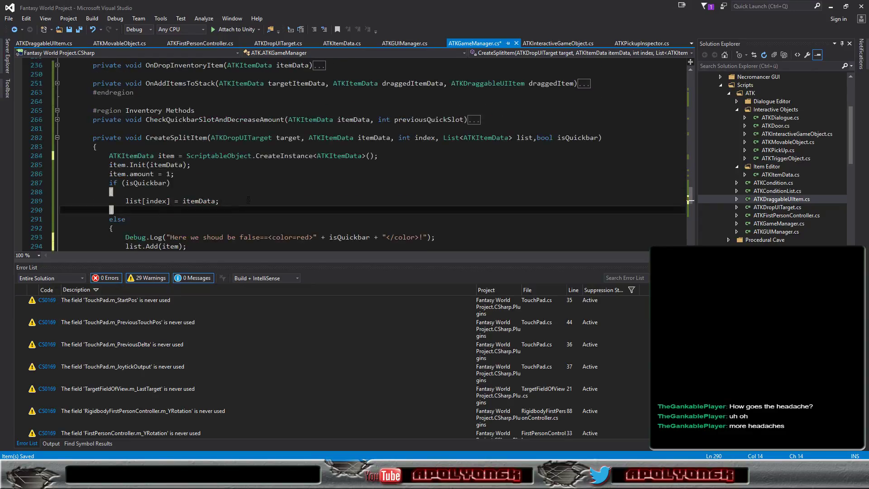
{"action": "scroll", "coordinate": [248, 199], "scroll_direction": "up", "scroll_amount": 2}
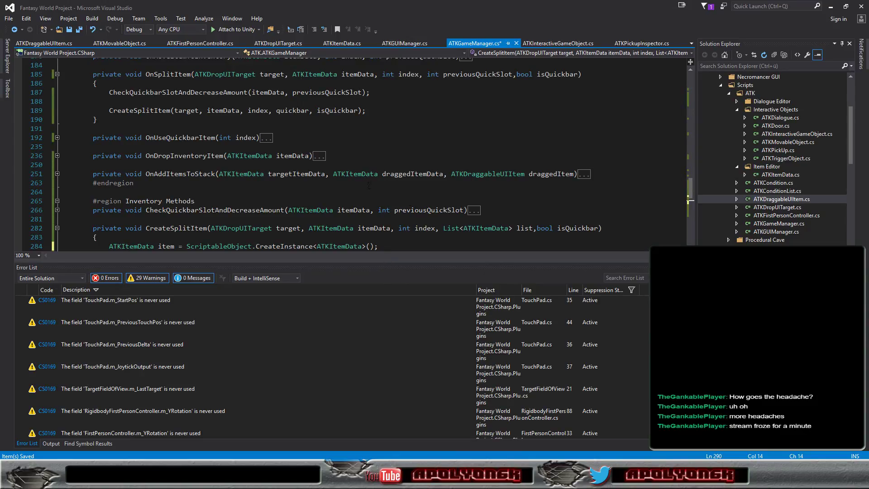
{"action": "left_click", "coordinate": [347, 189]}
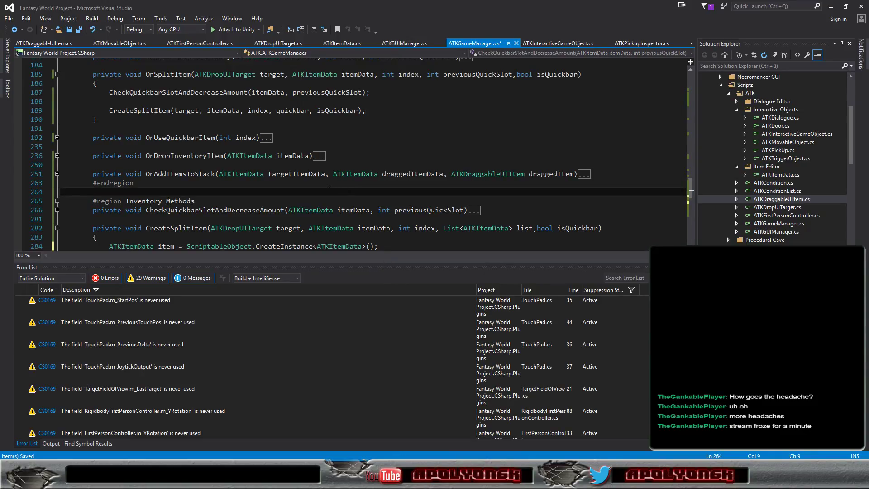
{"action": "scroll", "coordinate": [328, 186], "scroll_direction": "down", "scroll_amount": 2}
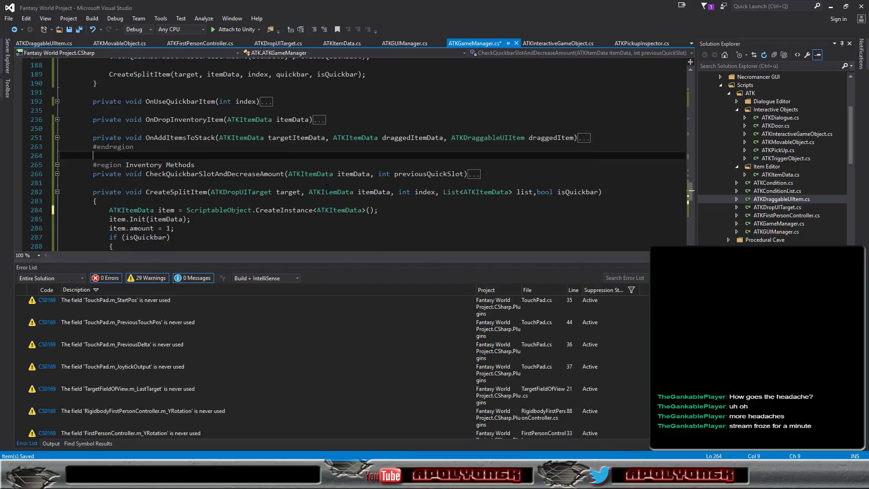
{"action": "scroll", "coordinate": [327, 186], "scroll_direction": "down", "scroll_amount": 3}
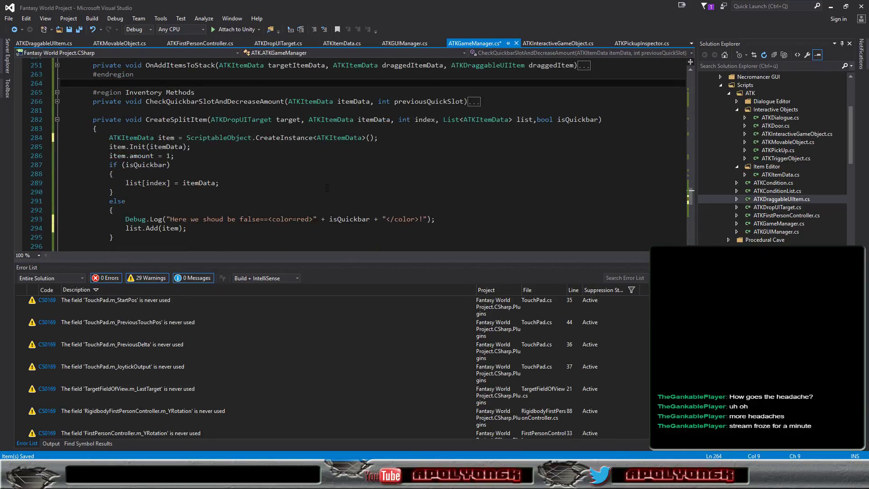
{"action": "scroll", "coordinate": [327, 187], "scroll_direction": "down", "scroll_amount": 2}
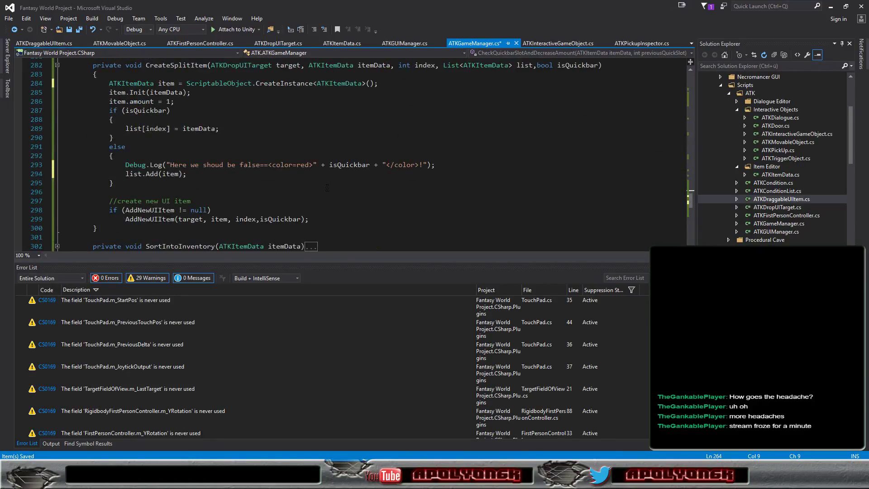
{"action": "scroll", "coordinate": [327, 188], "scroll_direction": "up", "scroll_amount": 1}
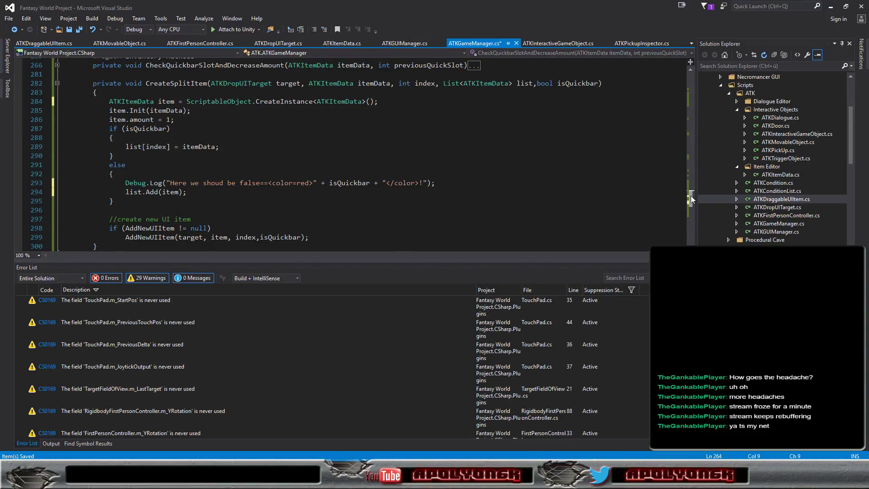
{"action": "left_click_drag", "start_coordinate": [691, 200], "coordinate": [691, 189]}
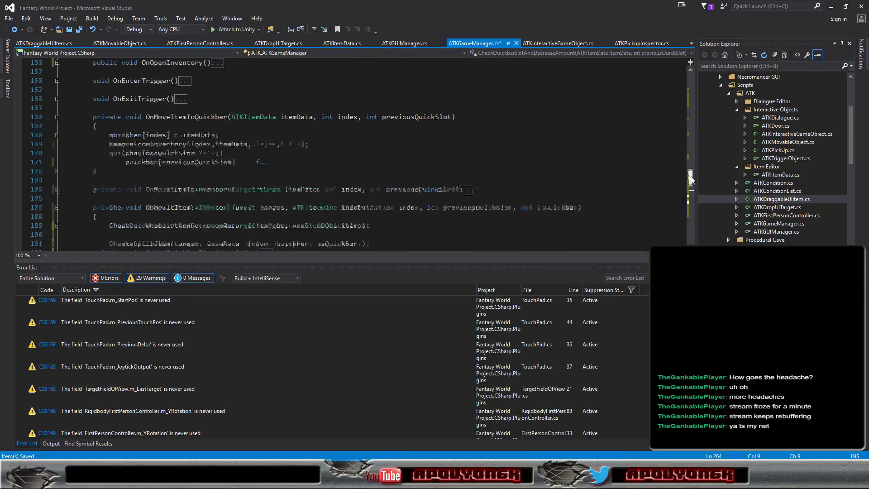
{"action": "left_click_drag", "start_coordinate": [691, 189], "coordinate": [691, 187]}
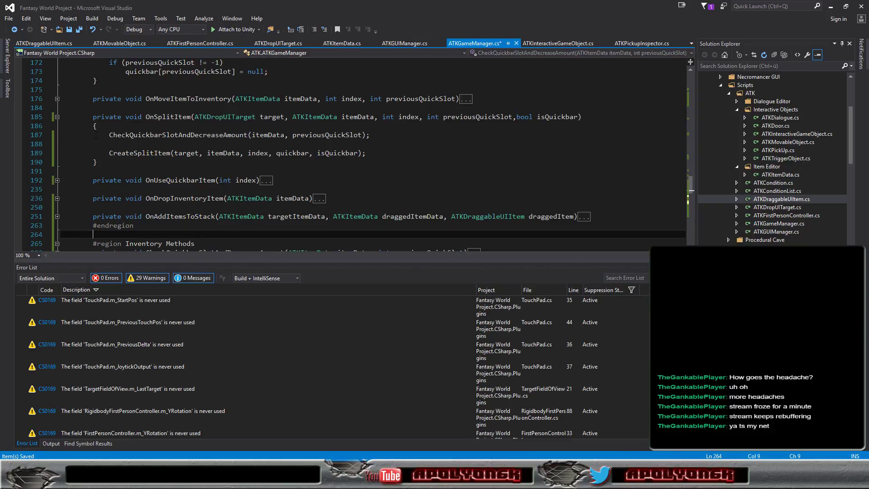
{"action": "left_click", "coordinate": [57, 117]}
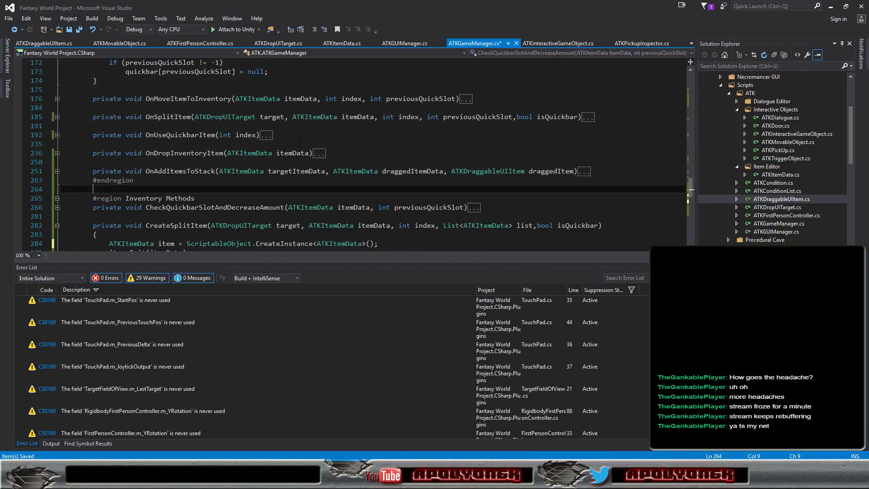
{"action": "scroll", "coordinate": [240, 180], "scroll_direction": "down", "scroll_amount": 1}
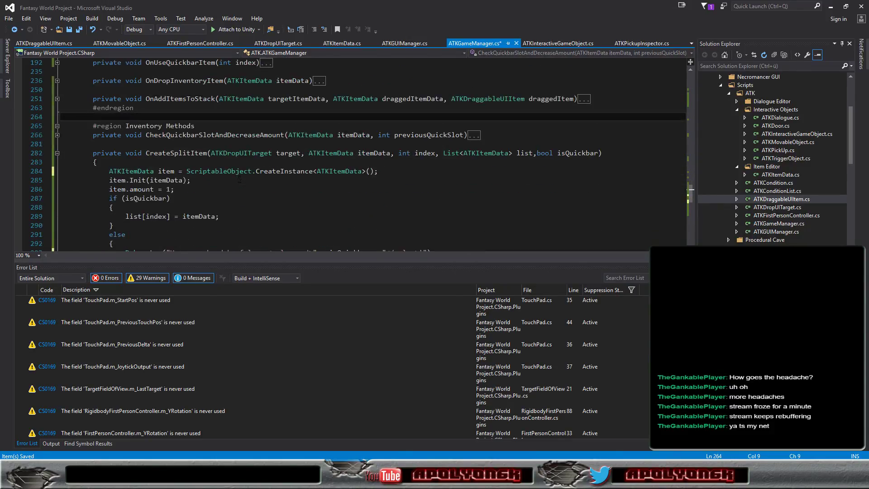
{"action": "scroll", "coordinate": [239, 180], "scroll_direction": "up", "scroll_amount": 3}
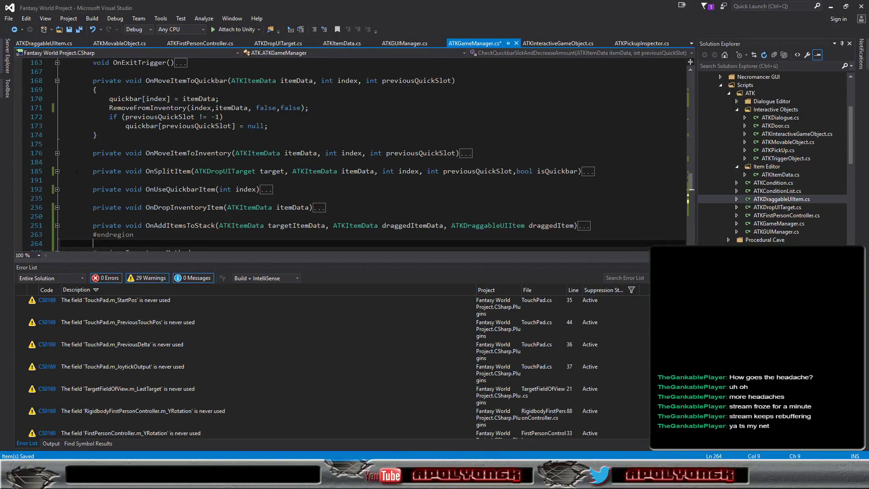
{"action": "left_click", "coordinate": [56, 171]}
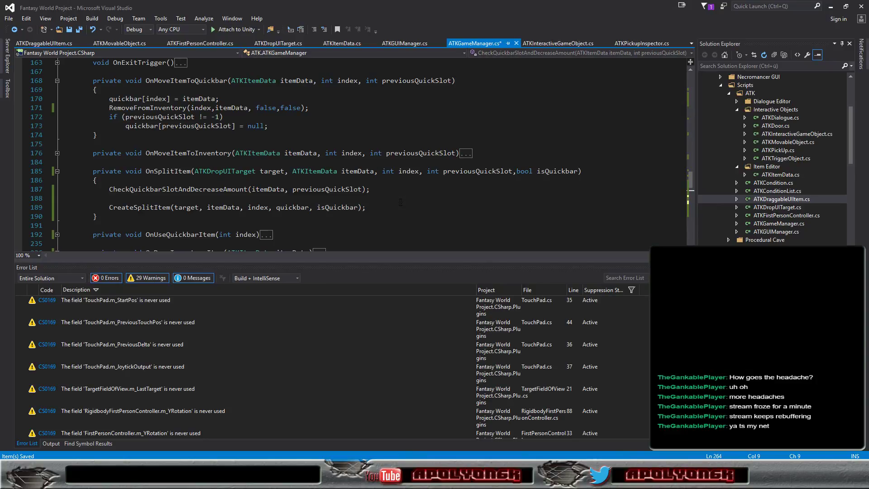
{"action": "scroll", "coordinate": [401, 202], "scroll_direction": "down", "scroll_amount": 3}
{"action": "scroll", "coordinate": [400, 202], "scroll_direction": "down", "scroll_amount": 3}
{"action": "scroll", "coordinate": [401, 201], "scroll_direction": "down", "scroll_amount": 2}
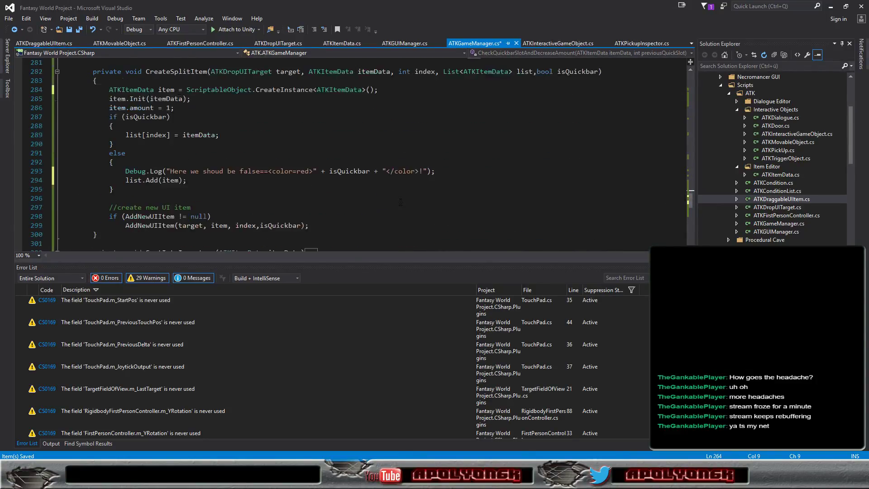
{"action": "scroll", "coordinate": [400, 202], "scroll_direction": "down", "scroll_amount": 2}
{"action": "scroll", "coordinate": [400, 202], "scroll_direction": "up", "scroll_amount": 3}
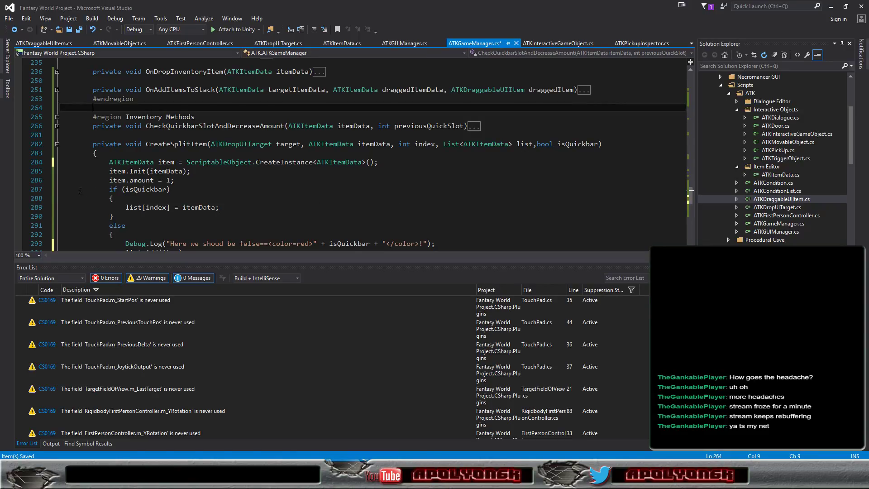
{"action": "left_click", "coordinate": [51, 193]}
{"action": "left_click_drag", "start_coordinate": [51, 197], "coordinate": [51, 202]}
{"action": "key", "text": "ctrl+c"}
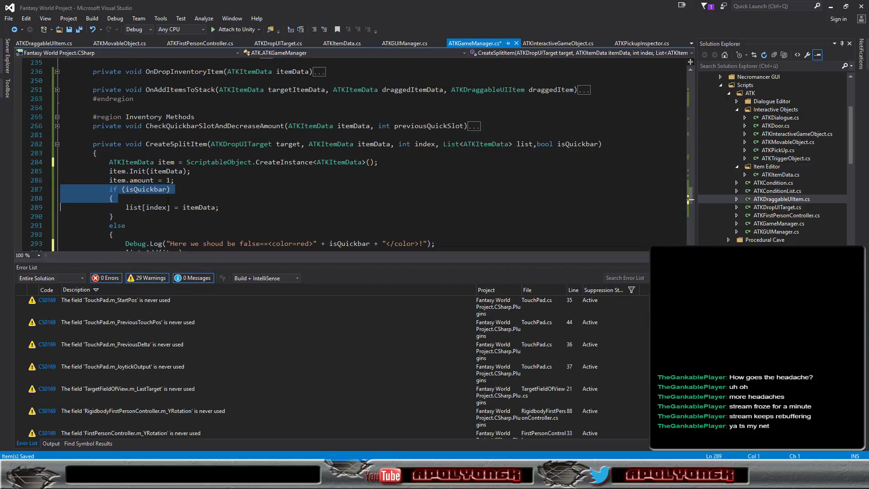
{"action": "scroll", "coordinate": [168, 201], "scroll_direction": "up", "scroll_amount": 6}
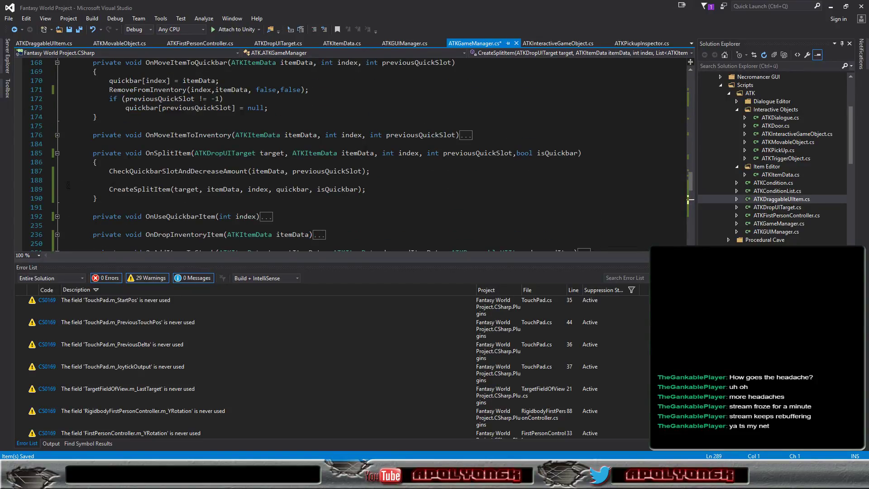
Insert the if (isQuickbar) check above CreateSplitItem and close its block with a brace
{"action": "left_click", "coordinate": [65, 188]}
{"action": "key", "text": "ctrl+v"}
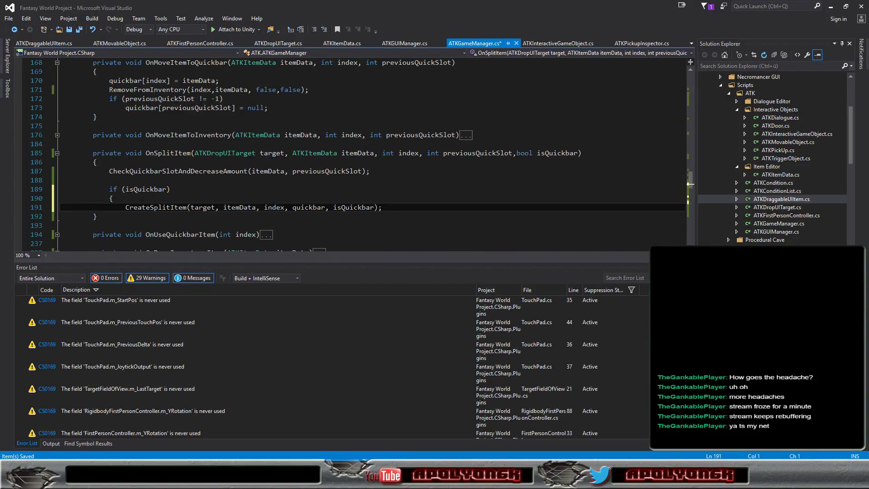
{"action": "key", "text": "Return"}
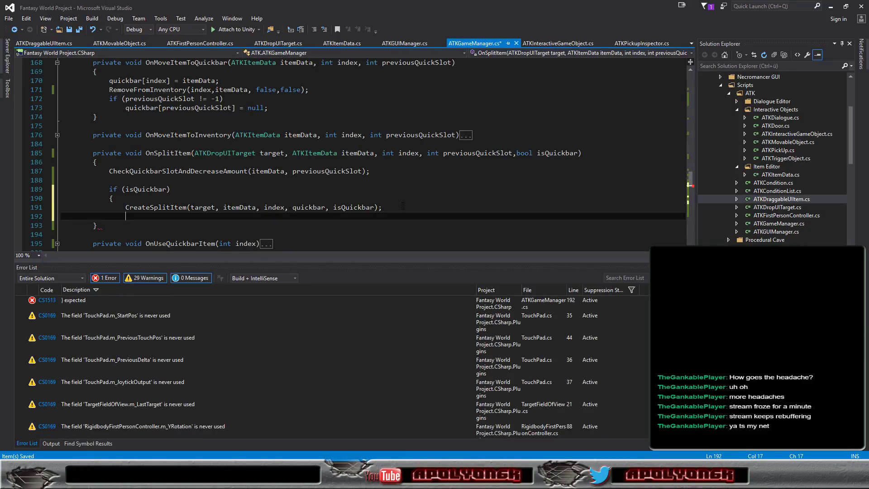
{"action": "type", "text": "}"}
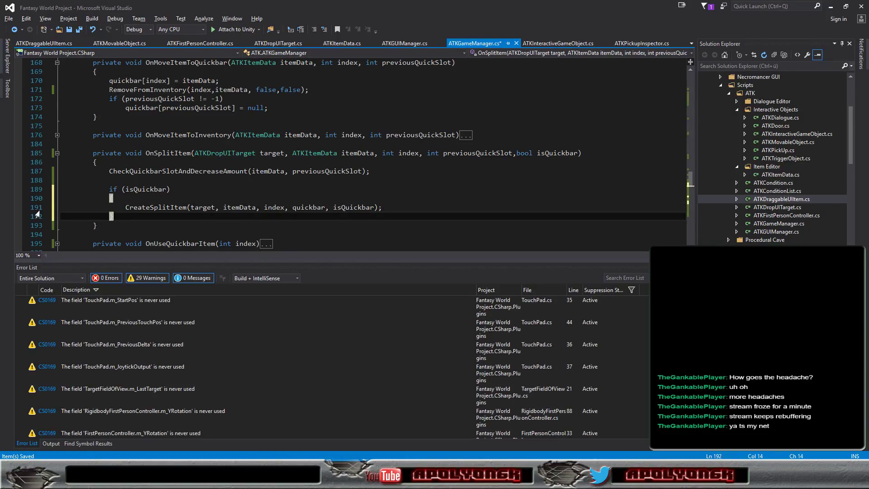
{"action": "key", "text": "Return"}
Add an else line after the if block, fixing the 'esle' typo
{"action": "type", "text": "e"}
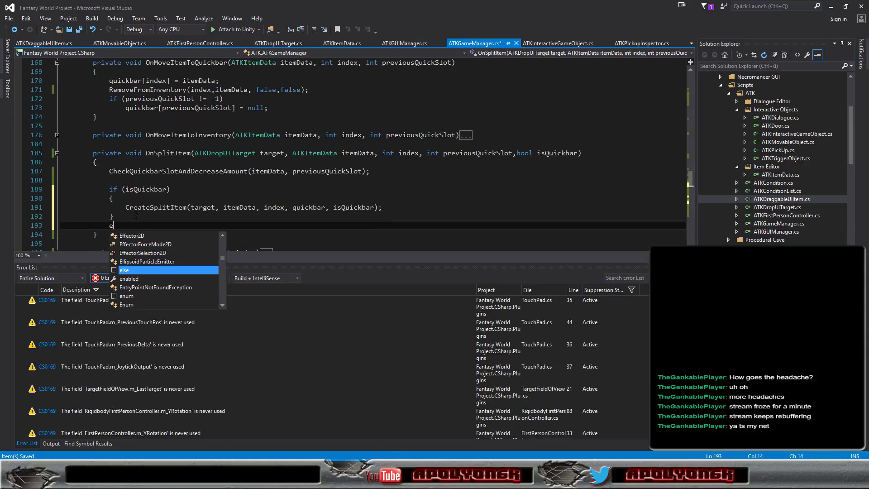
{"action": "type", "text": "sle"}
{"action": "key", "text": "BackSpace"}
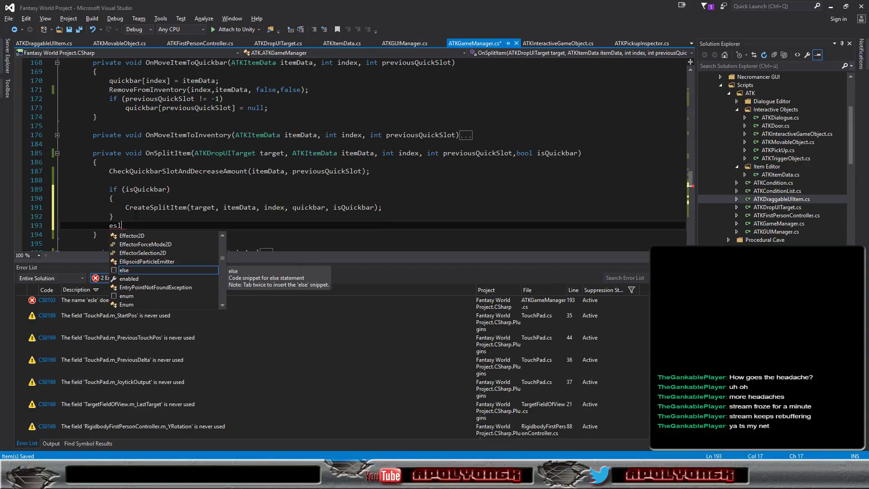
{"action": "key", "text": "BackSpace"}
{"action": "key", "text": "BackSpace"}
{"action": "type", "text": "lse"}
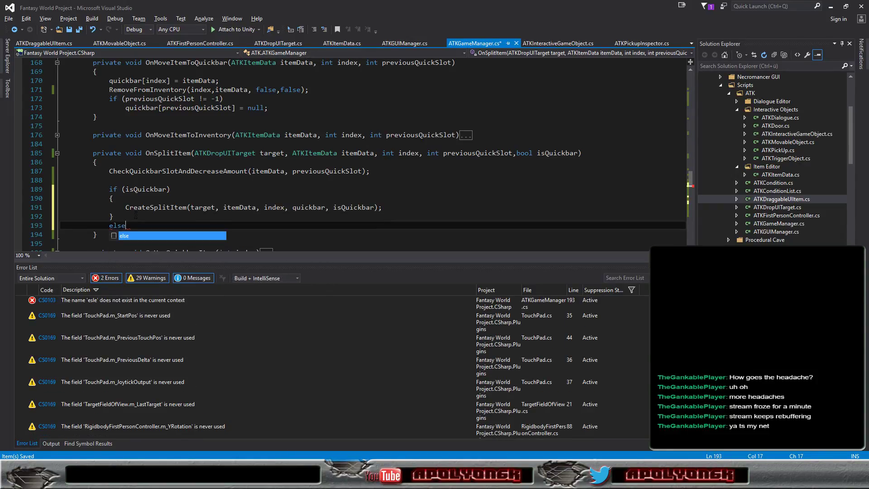
{"action": "key", "text": "Escape"}
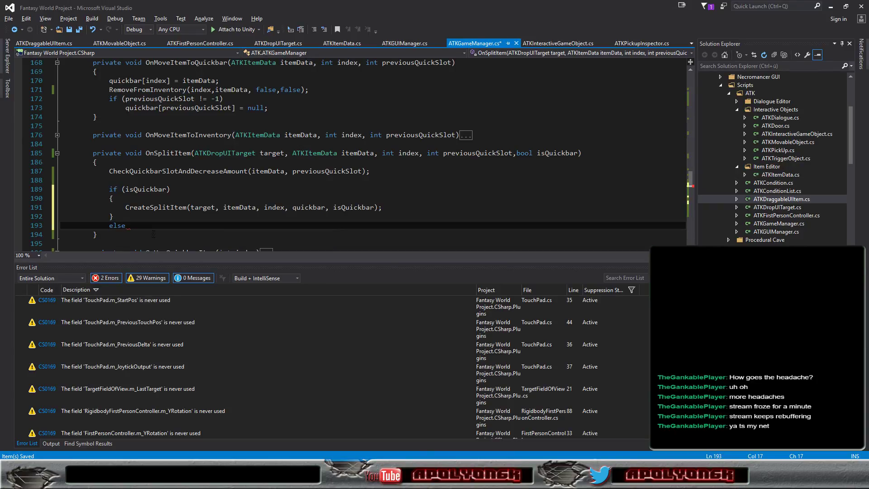
{"action": "key", "text": "Return"}
Paste the CreateSplitItem call under else, changing its quickbar argument to inventory
{"action": "scroll", "coordinate": [351, 154], "scroll_direction": "down", "scroll_amount": 3}
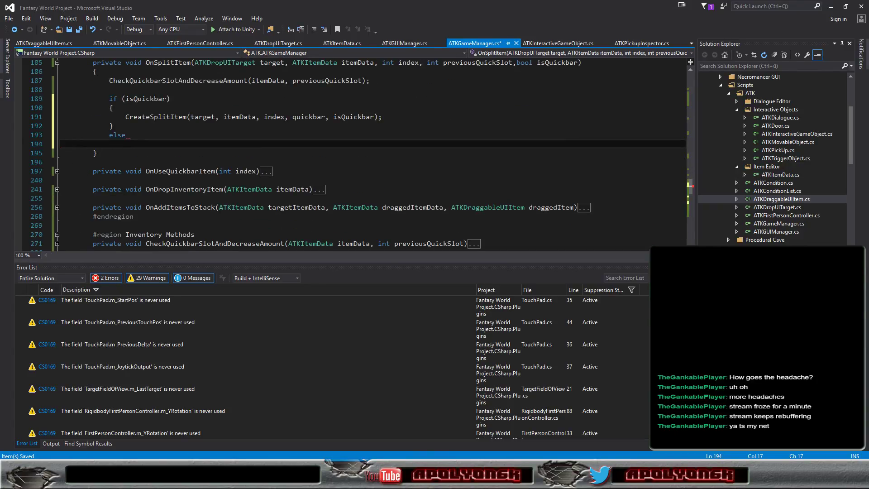
{"action": "left_click", "coordinate": [44, 118]}
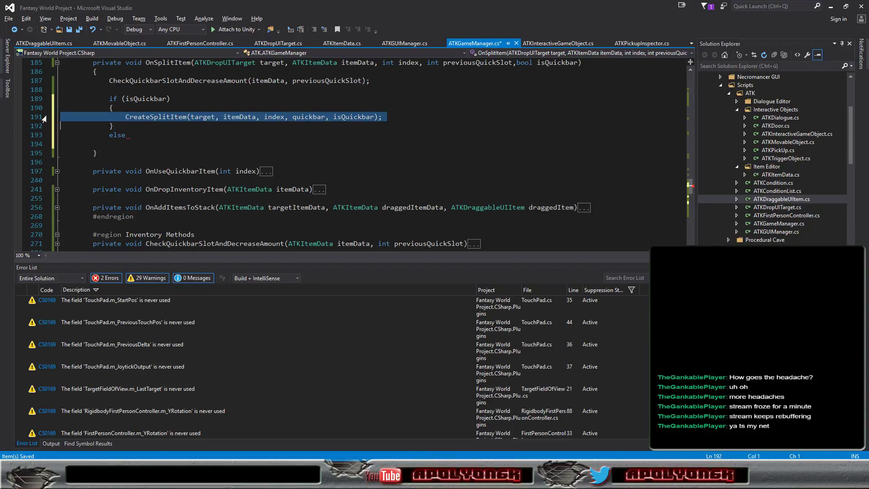
{"action": "left_click", "coordinate": [51, 139]}
{"action": "left_click", "coordinate": [51, 145]}
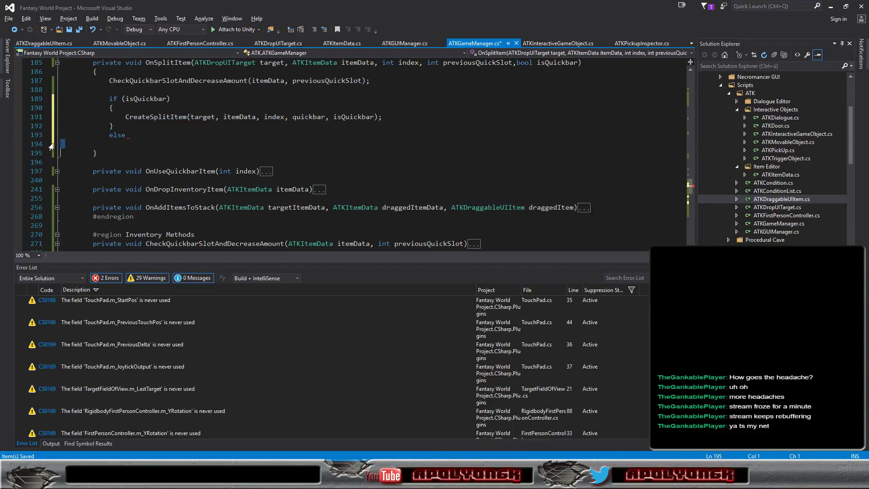
{"action": "type", "text": "CreateSplitItem(target, itemData, index, quickbar, isQuickbar);"}
{"action": "double_click", "coordinate": [304, 144]}
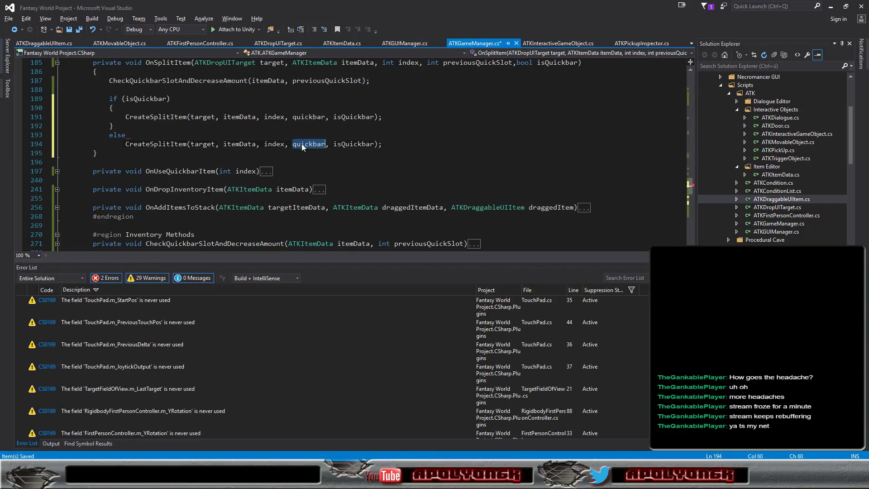
{"action": "type", "text": "invent"}
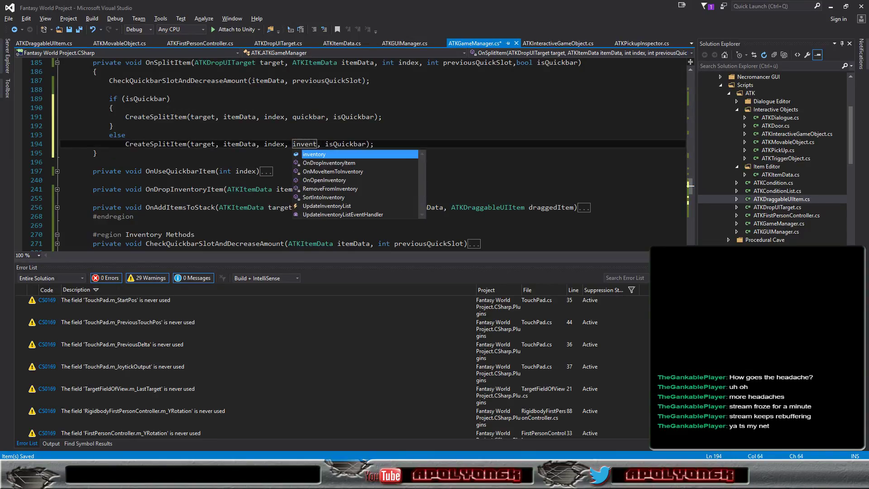
{"action": "key", "text": "Tab"}
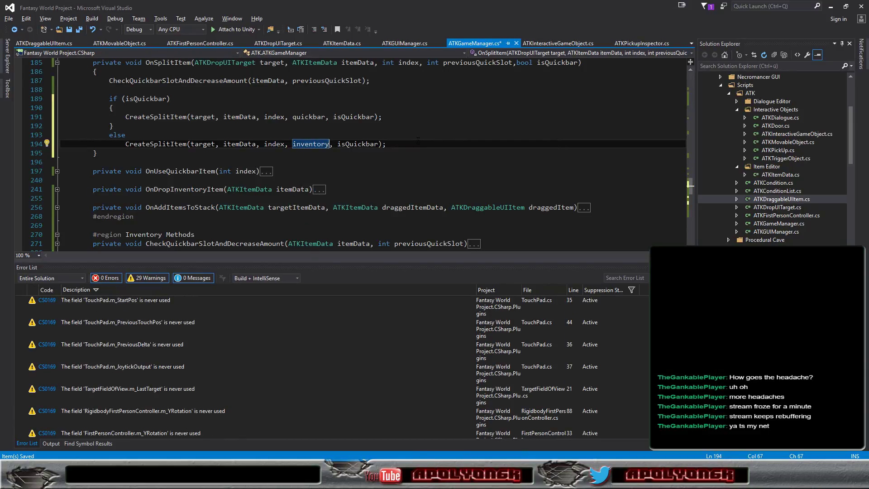
{"action": "key", "text": "End"}
Review the updated OnSplitItem code and save ATKGameManager.cs
{"action": "scroll", "coordinate": [406, 141], "scroll_direction": "down", "scroll_amount": 4}
{"action": "scroll", "coordinate": [406, 141], "scroll_direction": "down", "scroll_amount": 2}
{"action": "scroll", "coordinate": [405, 141], "scroll_direction": "down", "scroll_amount": 1}
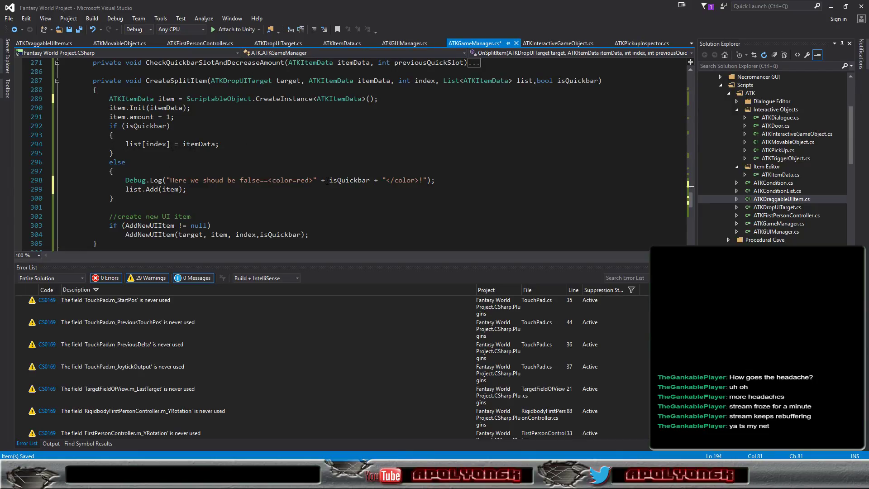
{"action": "scroll", "coordinate": [300, 190], "scroll_direction": "down", "scroll_amount": 1}
{"action": "scroll", "coordinate": [297, 190], "scroll_direction": "up", "scroll_amount": 2}
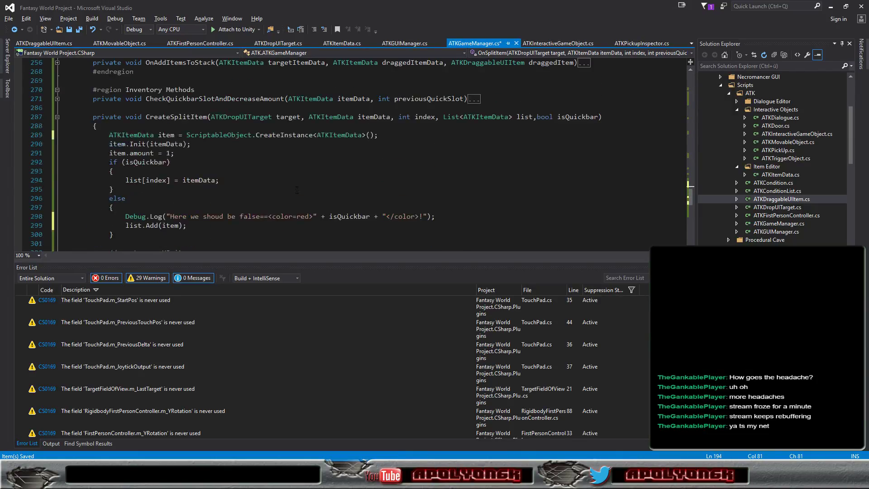
{"action": "scroll", "coordinate": [297, 190], "scroll_direction": "up", "scroll_amount": 5}
{"action": "scroll", "coordinate": [290, 189], "scroll_direction": "up", "scroll_amount": 1}
{"action": "scroll", "coordinate": [282, 188], "scroll_direction": "up", "scroll_amount": 3}
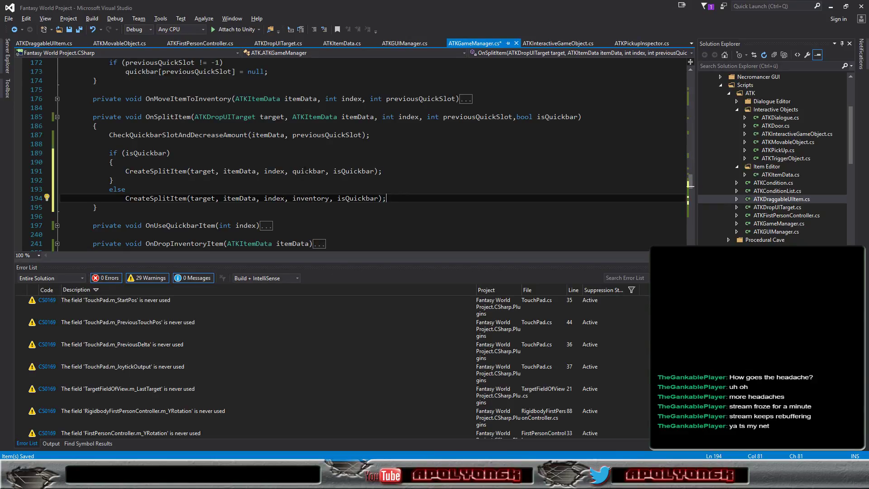
{"action": "left_click", "coordinate": [94, 30]}
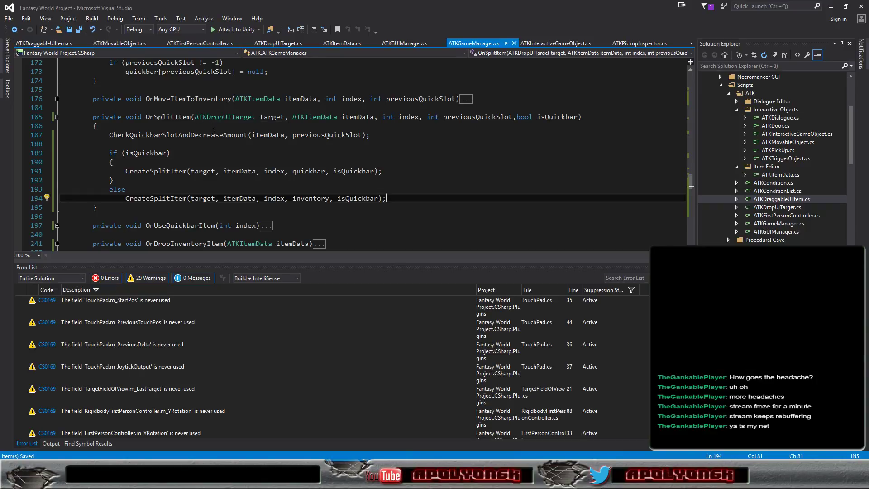
Switch to Unity, start Play mode, and walk past the campfire
{"action": "key", "text": "alt+Tab"}
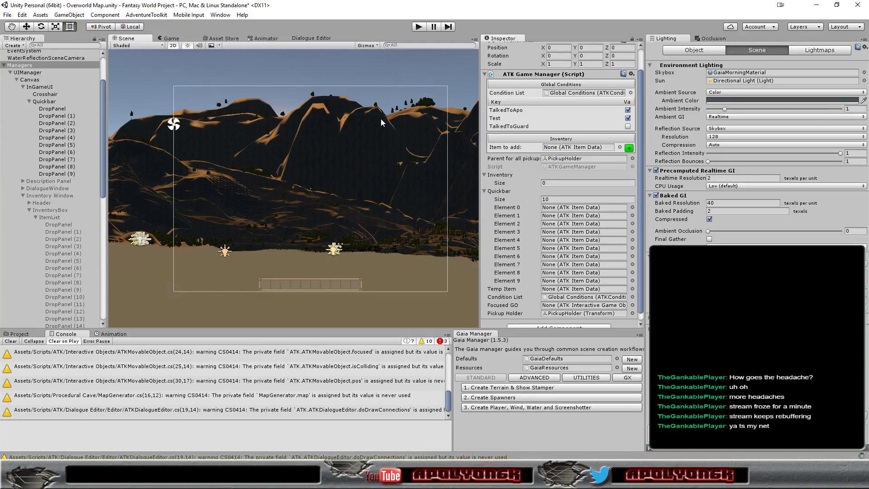
{"action": "left_click", "coordinate": [414, 28]}
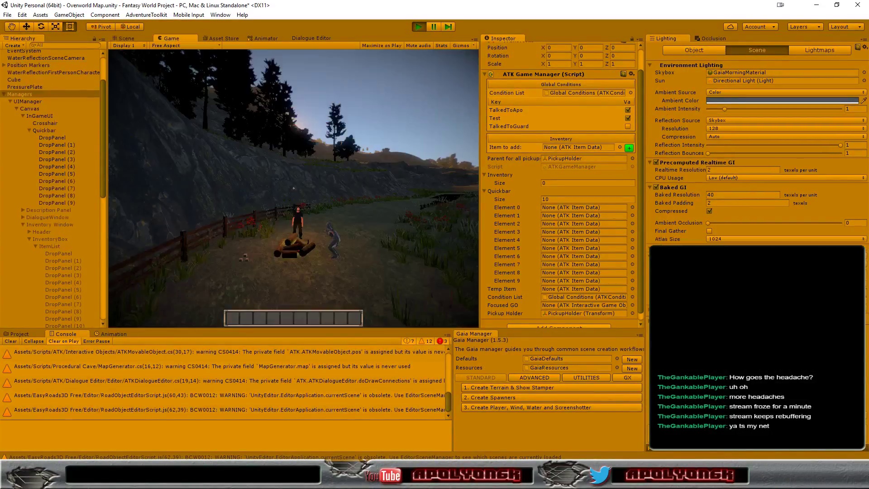
{"action": "key", "text": "w"}
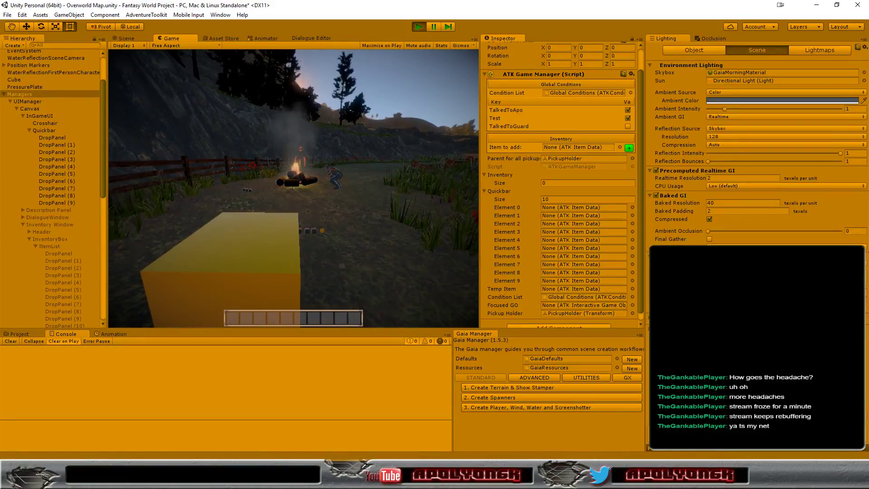
{"action": "key", "text": "w"}
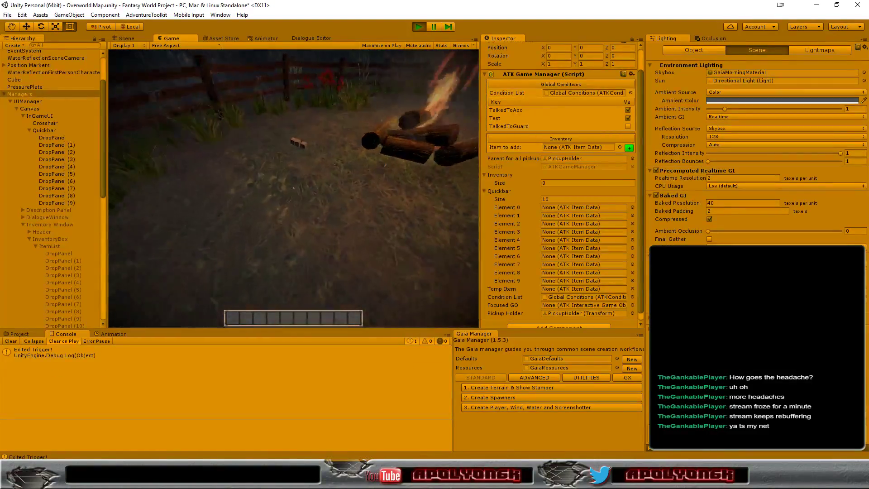
Pick up three Bread Crumbs, closing each pickup message
{"action": "left_click", "coordinate": [294, 181]}
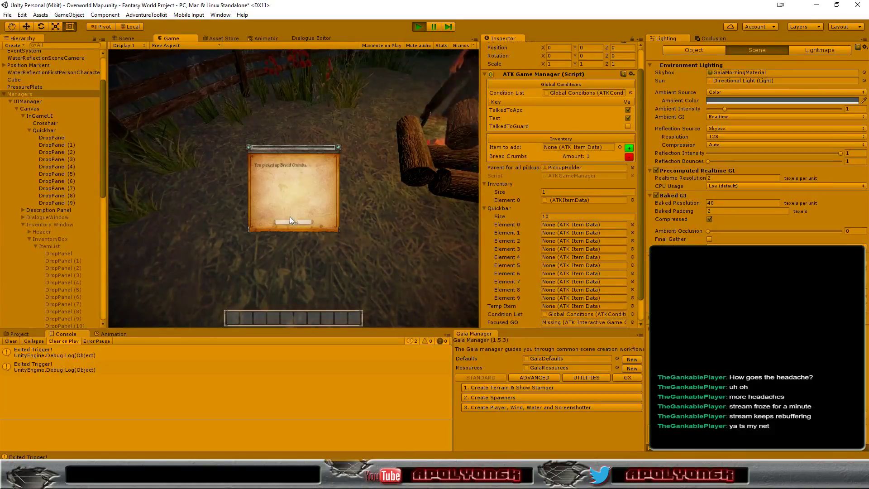
{"action": "left_click", "coordinate": [293, 221]}
{"action": "left_click", "coordinate": [293, 180]}
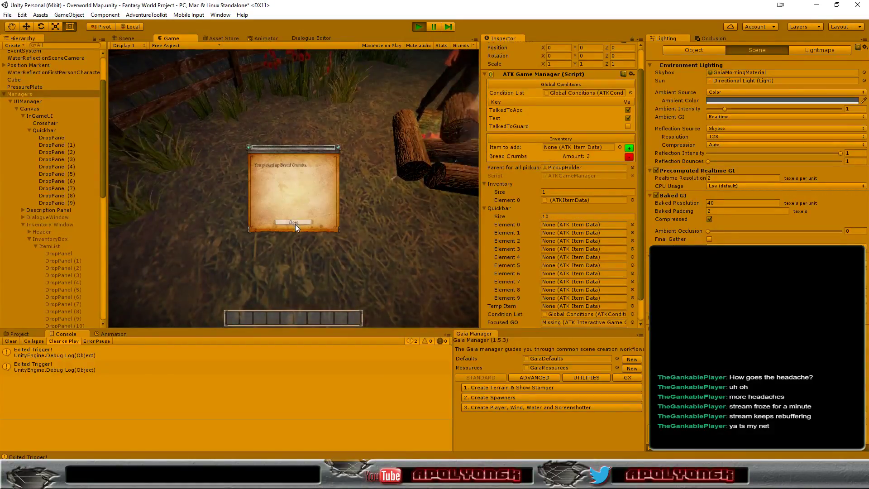
{"action": "left_click", "coordinate": [295, 224]}
{"action": "left_click", "coordinate": [295, 181]}
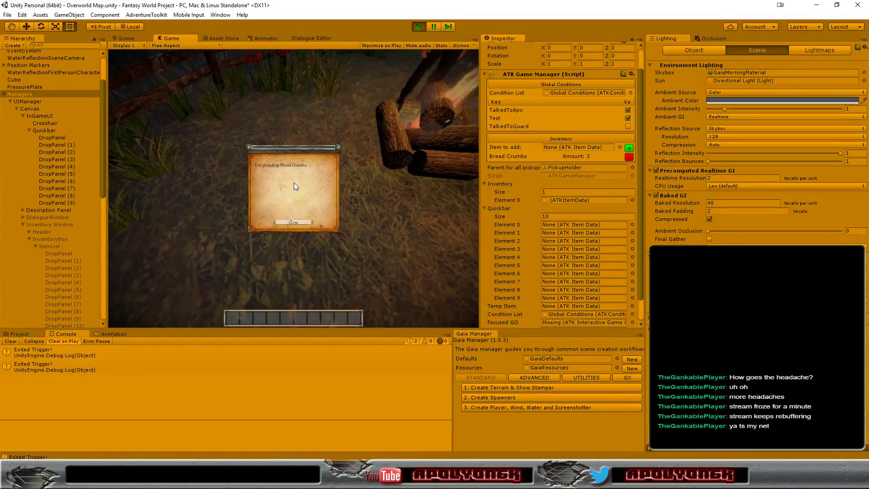
{"action": "left_click", "coordinate": [298, 220]}
Open the inventory, split one Bread Crumbs into a new slot, and stop playing
{"action": "key", "text": "i"}
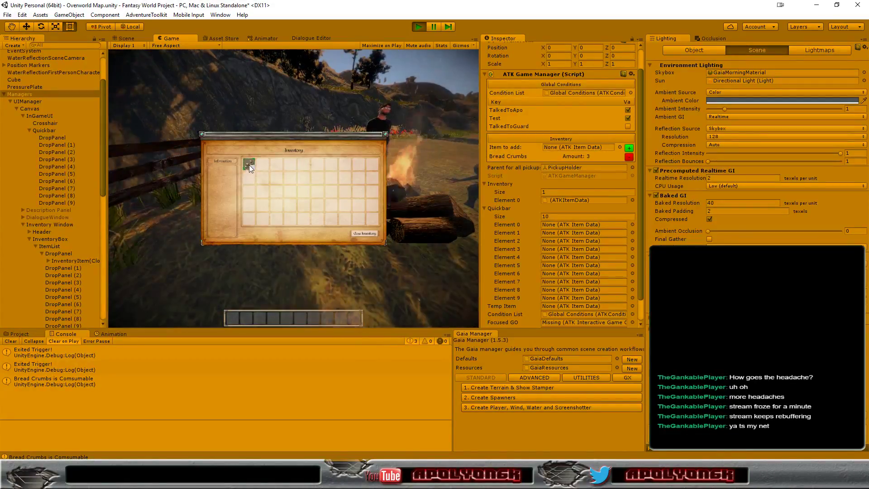
{"action": "left_click_drag", "start_coordinate": [250, 163], "coordinate": [253, 215]}
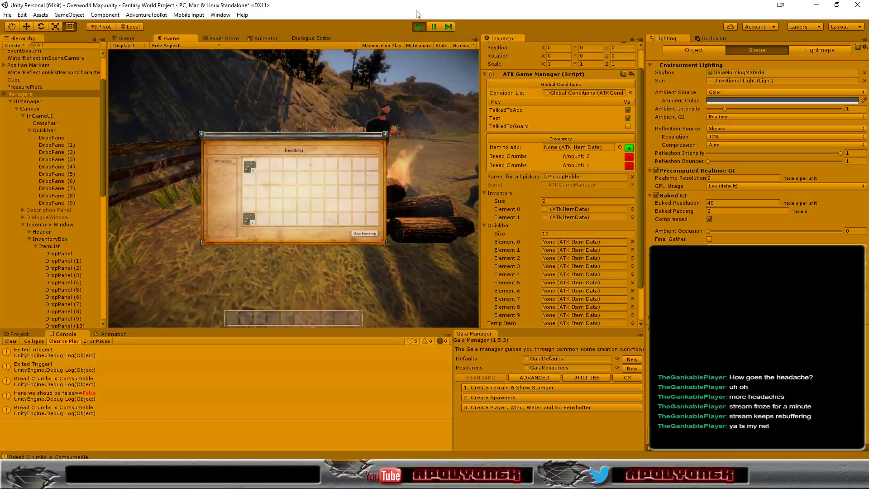
{"action": "left_click", "coordinate": [418, 27]}
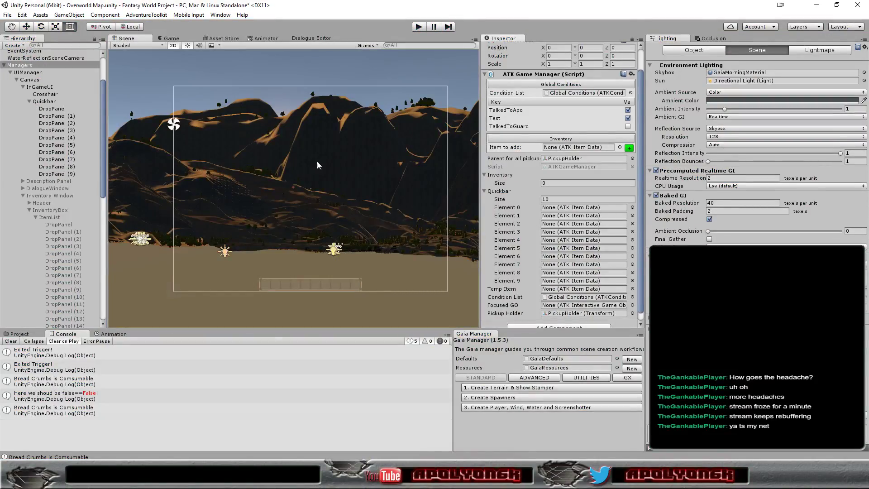
Start Play mode again and collect three Bread Crumbs near the campfire
{"action": "left_click", "coordinate": [418, 28]}
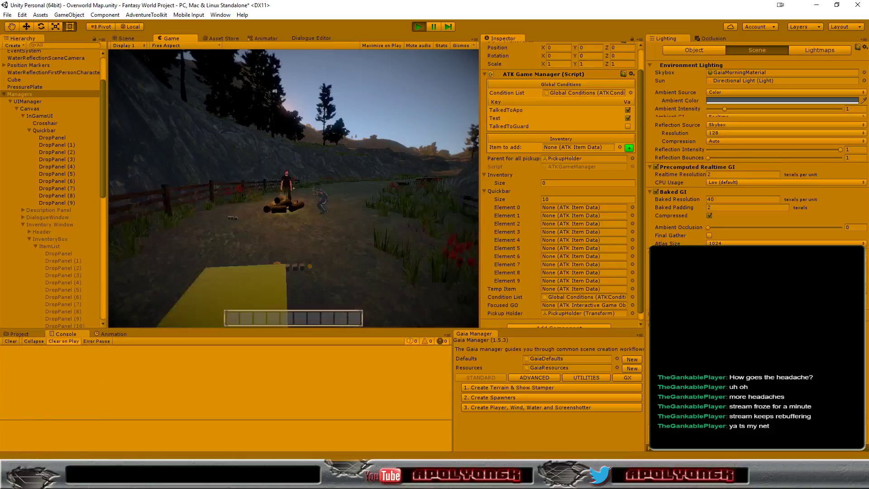
{"action": "key", "text": "w"}
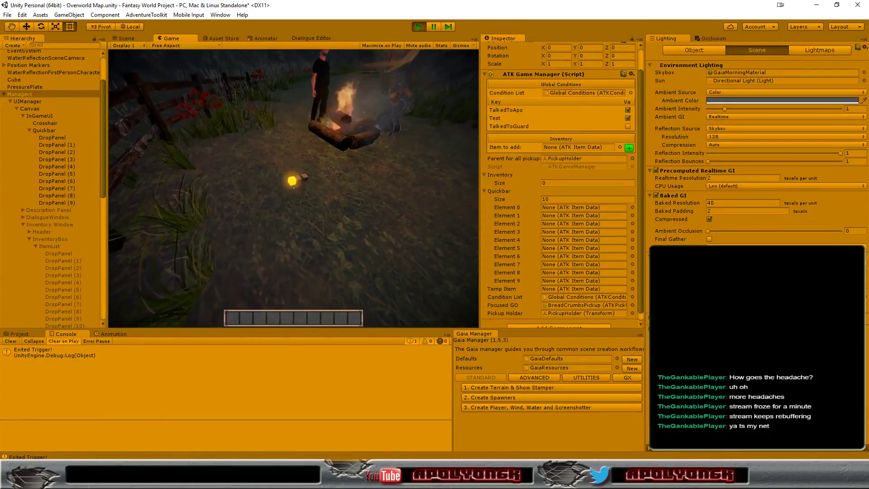
{"action": "left_click", "coordinate": [292, 181]}
{"action": "left_click", "coordinate": [290, 222]}
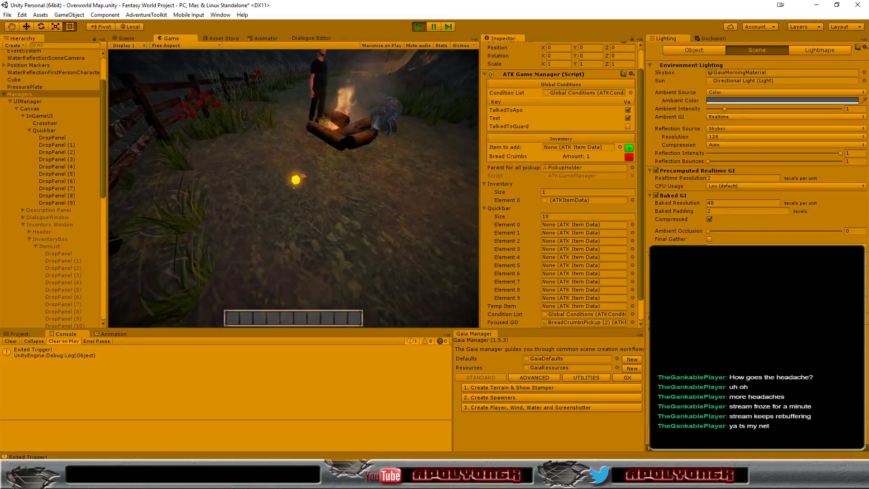
{"action": "left_click", "coordinate": [294, 181]}
{"action": "left_click", "coordinate": [286, 224]}
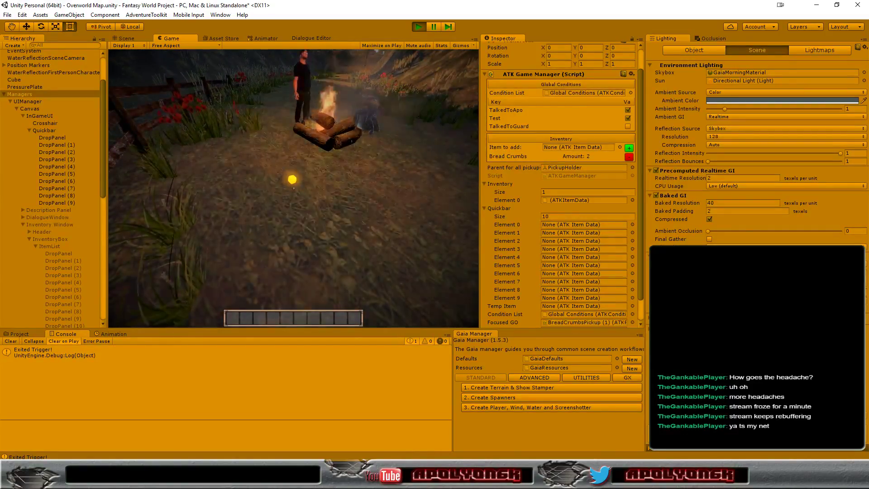
{"action": "left_click", "coordinate": [292, 213]}
{"action": "left_click", "coordinate": [292, 222]}
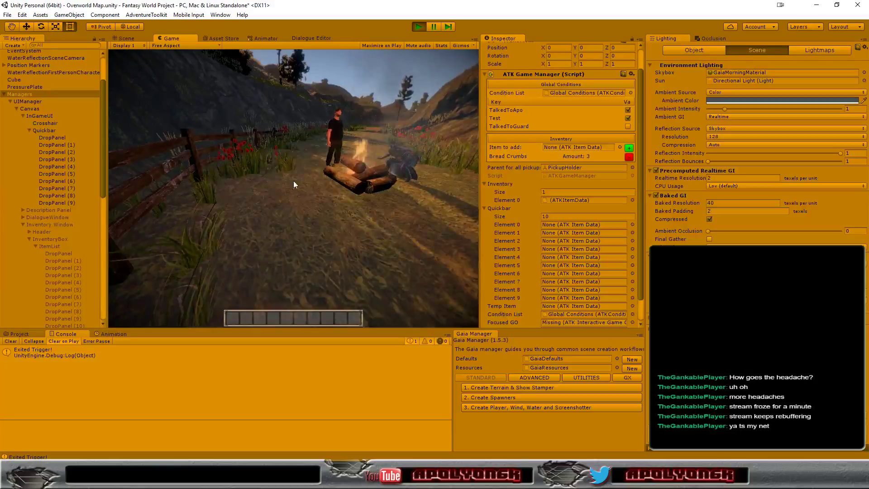
Open the inventory and drag the Bread Crumbs to the quickbar and back
{"action": "key", "text": "i"}
{"action": "left_click_drag", "start_coordinate": [246, 164], "coordinate": [233, 316]}
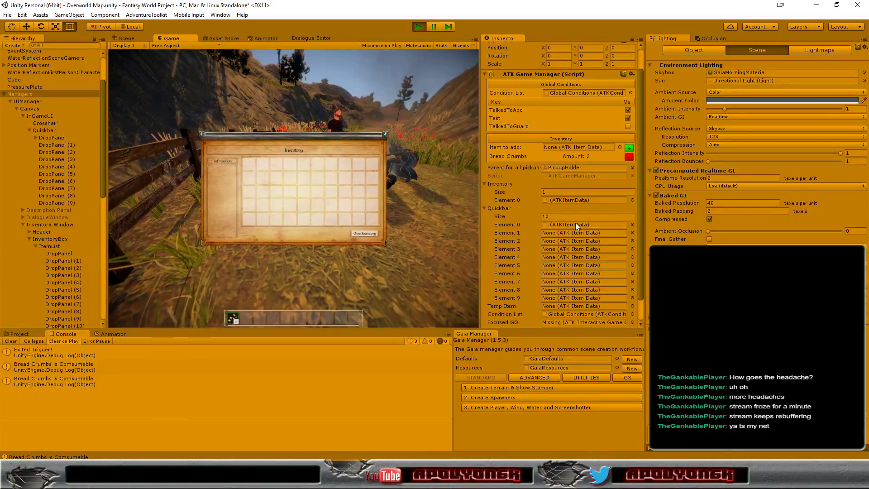
{"action": "mouse_move", "coordinate": [231, 320]}
{"action": "left_mouse_down"}
{"action": "mouse_move", "coordinate": [257, 287]}
{"action": "mouse_move", "coordinate": [262, 188]}
{"action": "left_mouse_up"}
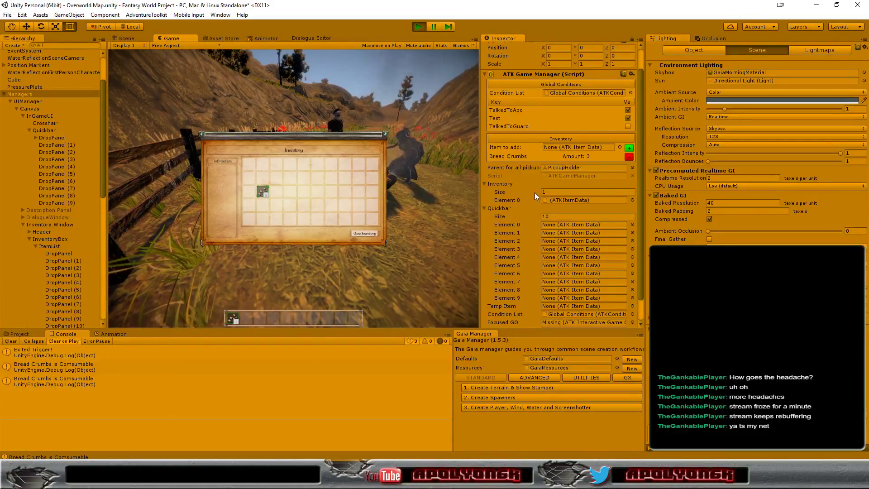
Close and reopen the inventory window, then stop the play test
{"action": "left_click", "coordinate": [362, 233]}
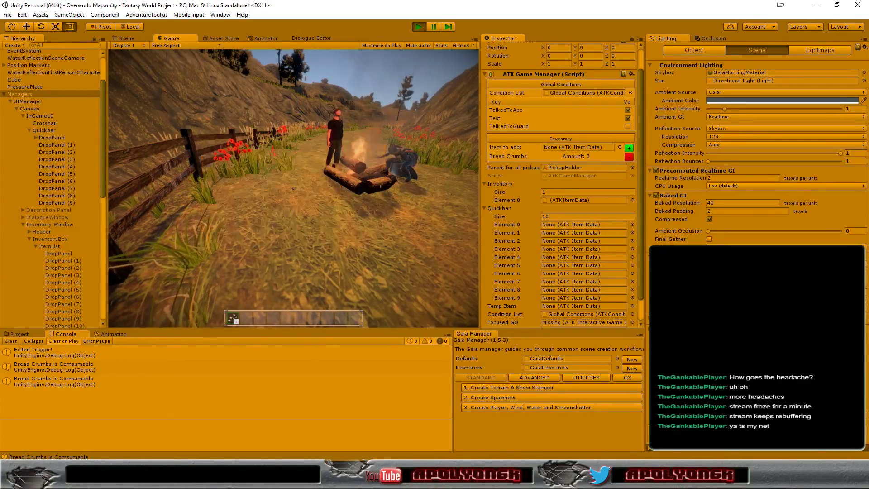
{"action": "key", "text": "i"}
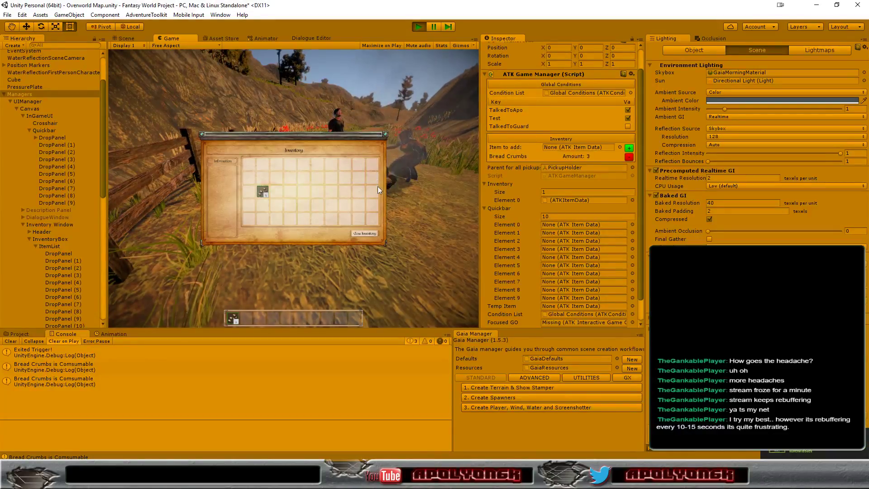
{"action": "left_click", "coordinate": [418, 27]}
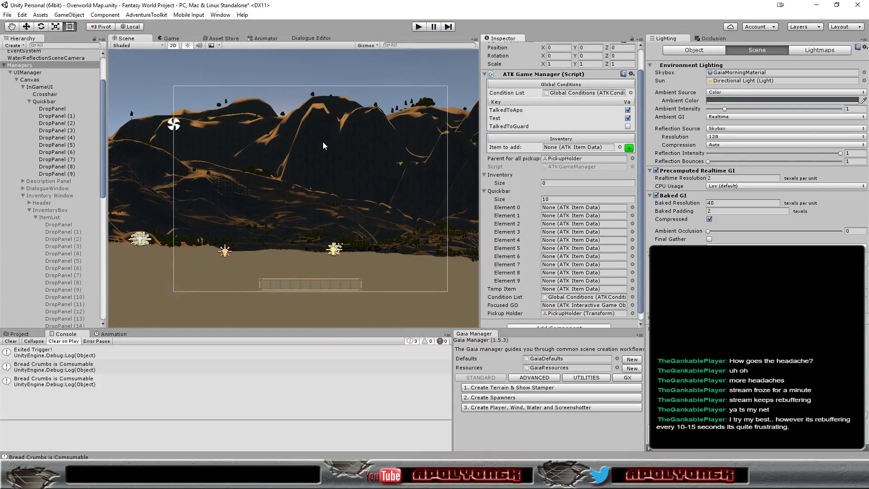
Start Play mode, walk to the campfire, and collect three bread crumbs
{"action": "left_click", "coordinate": [417, 27]}
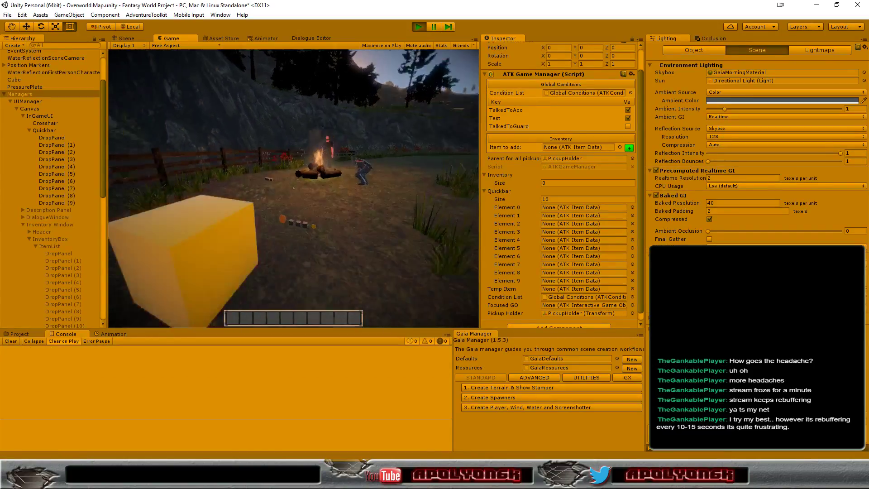
{"action": "key", "text": "w"}
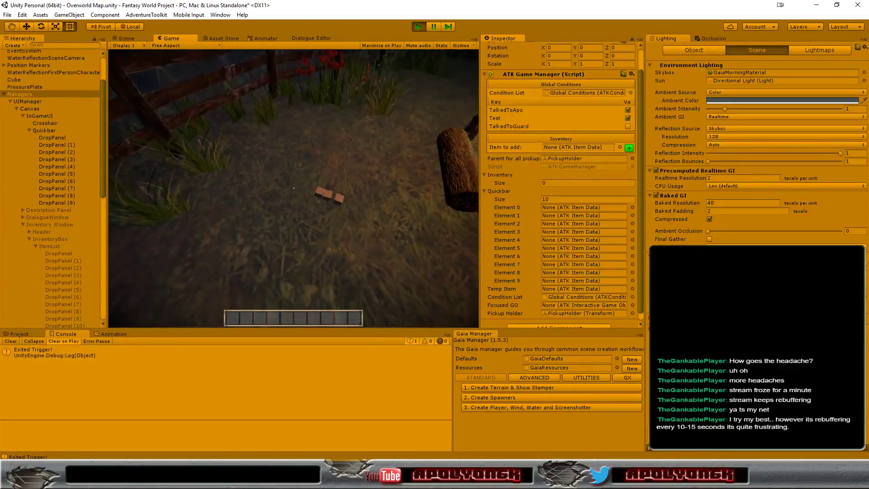
{"action": "left_click", "coordinate": [293, 188]}
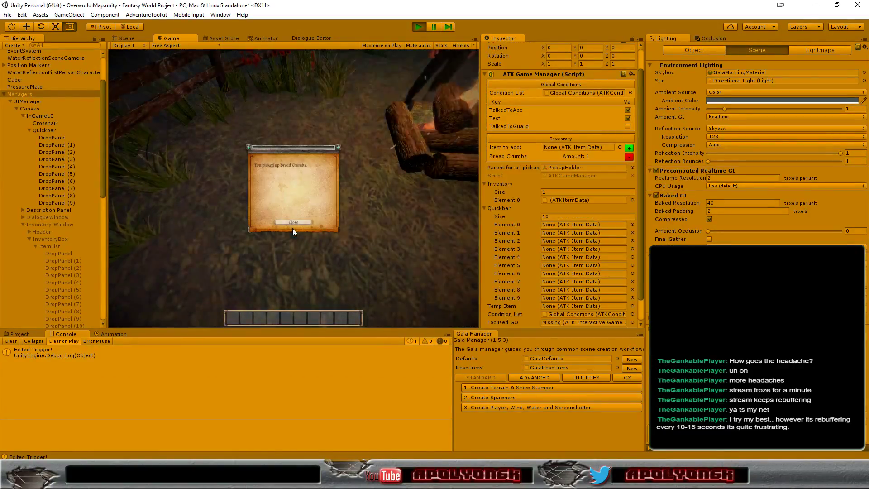
{"action": "left_click", "coordinate": [293, 223]}
{"action": "left_click", "coordinate": [293, 186]}
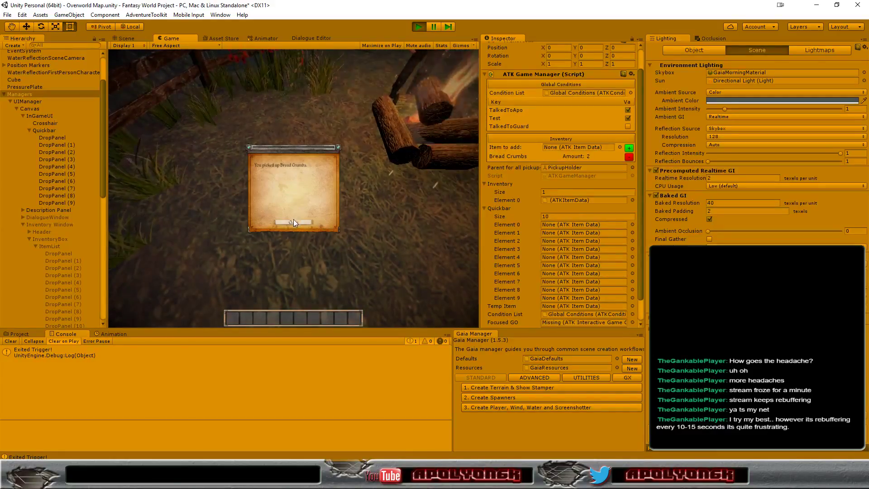
{"action": "left_click", "coordinate": [292, 222]}
{"action": "left_click", "coordinate": [294, 179]}
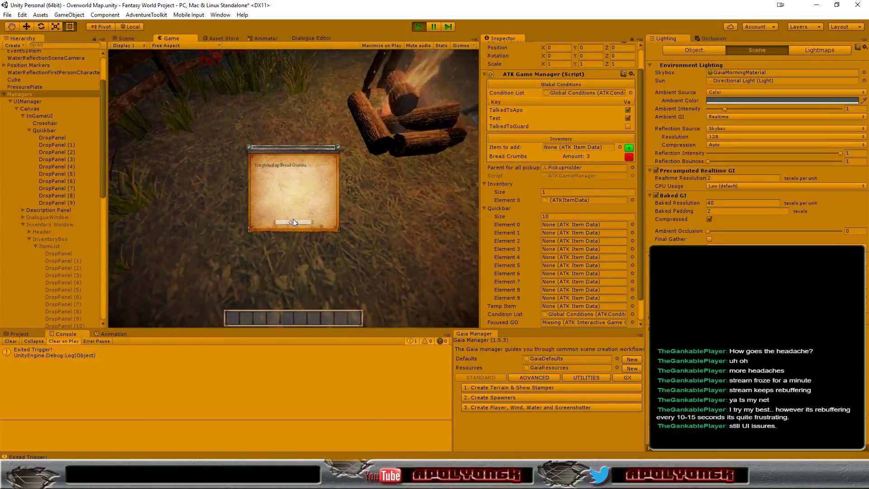
{"action": "left_click", "coordinate": [293, 222]}
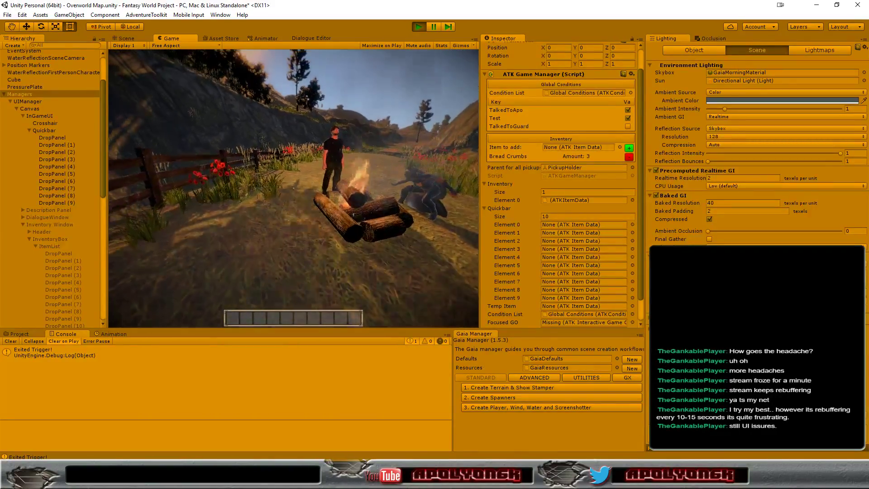
Open the inventory, split one Bread Crumbs into quickbar slot 1, and stop playing
{"action": "key", "text": "i"}
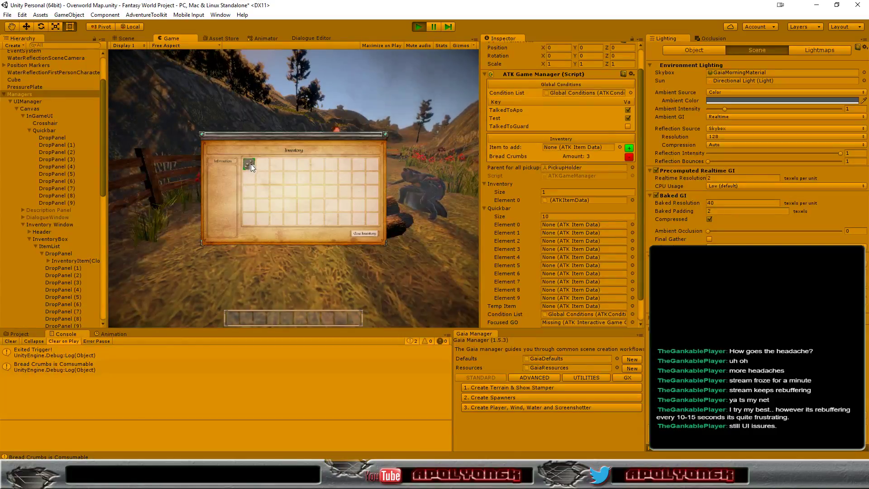
{"action": "left_click_drag", "start_coordinate": [251, 164], "coordinate": [233, 318]}
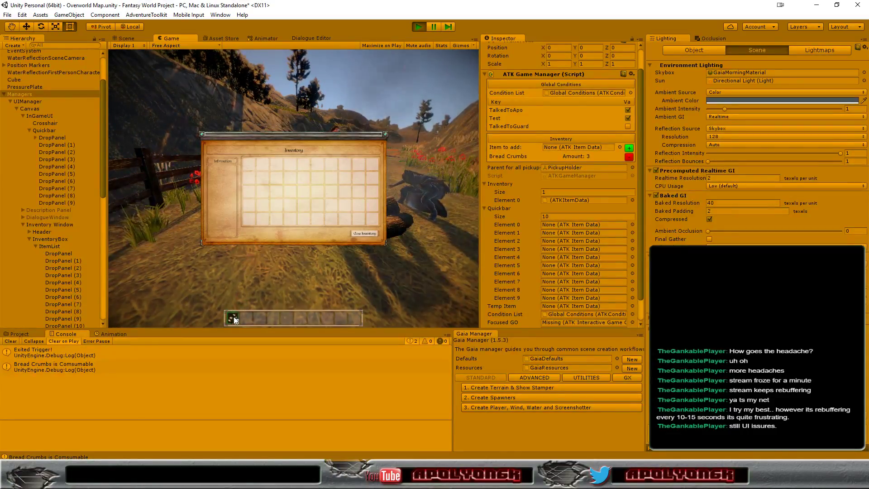
{"action": "left_click", "coordinate": [233, 317]}
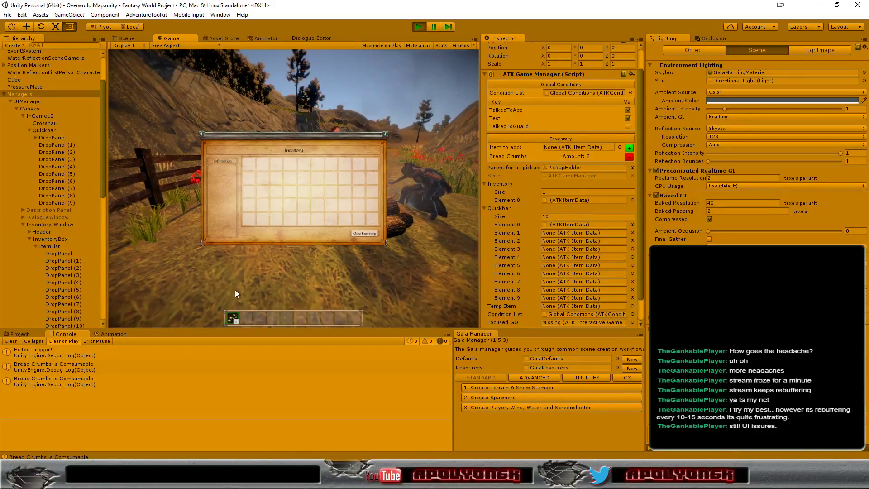
{"action": "left_click", "coordinate": [419, 27]}
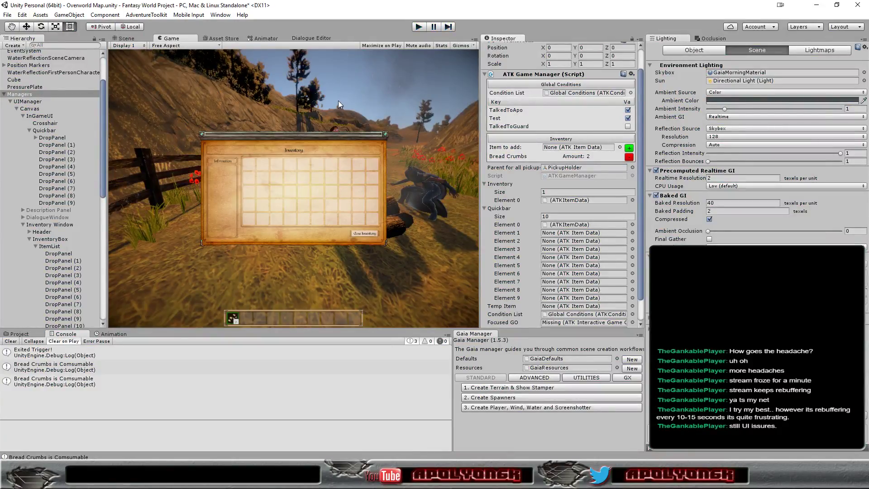
Switch to Visual Studio and scroll ATKGUIManager.cs to the OnAddNewItem method
{"action": "key", "text": "alt+Tab"}
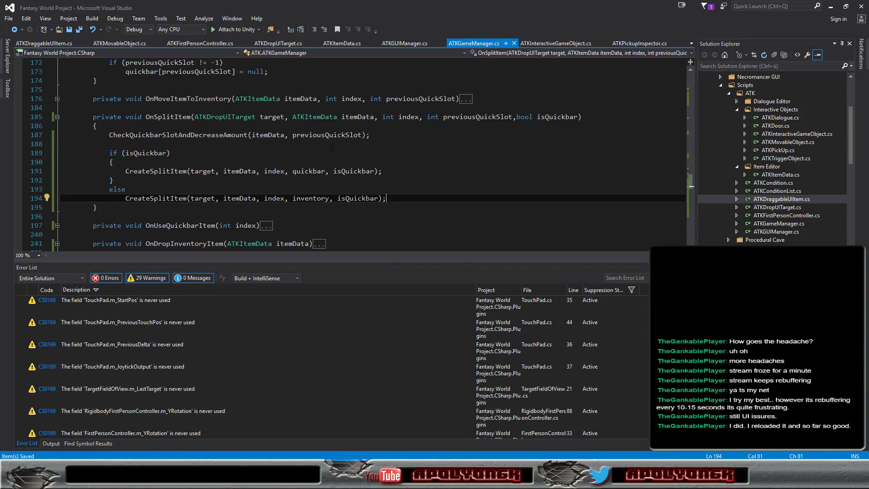
{"action": "left_click", "coordinate": [394, 43]}
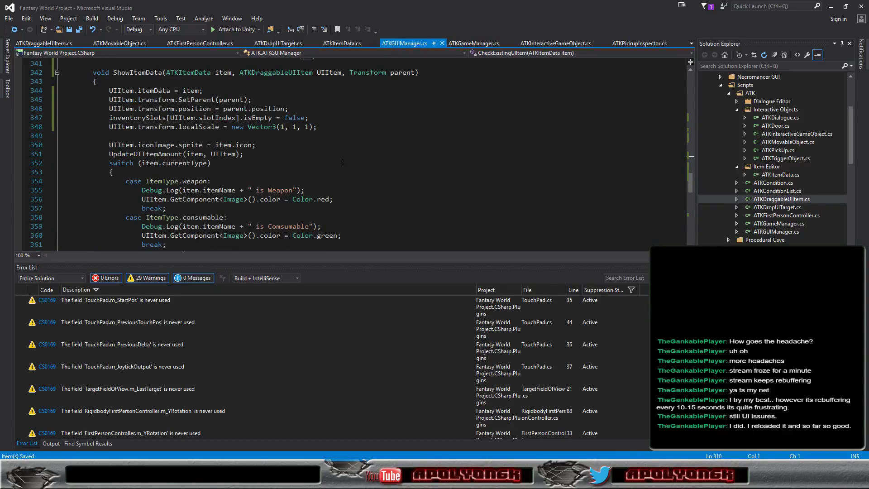
{"action": "scroll", "coordinate": [343, 162], "scroll_direction": "up", "scroll_amount": 1}
{"action": "scroll", "coordinate": [342, 162], "scroll_direction": "up", "scroll_amount": 1}
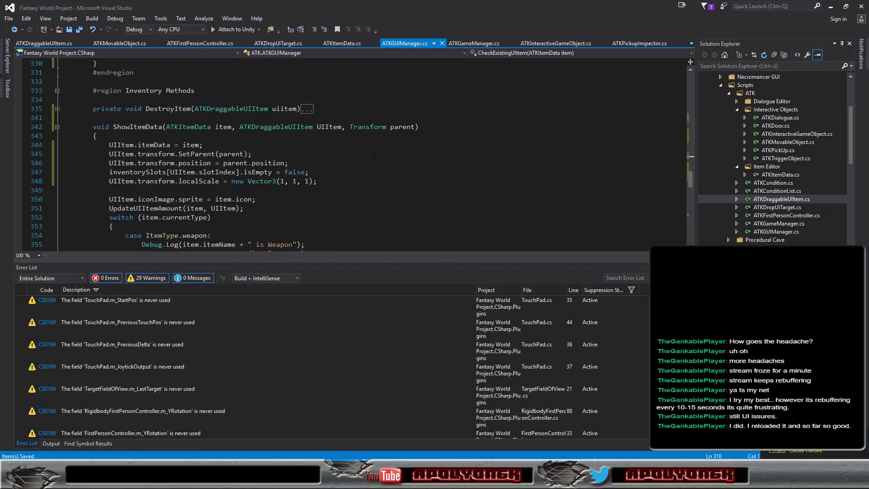
{"action": "scroll", "coordinate": [343, 161], "scroll_direction": "up", "scroll_amount": 2}
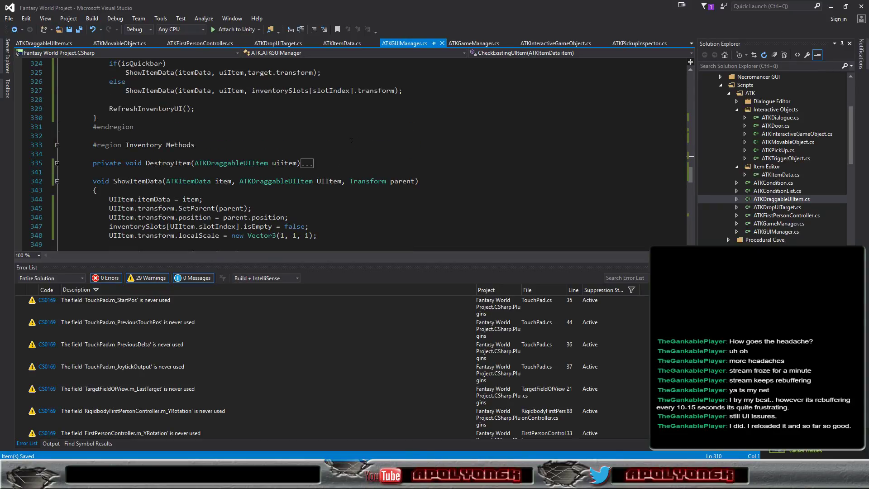
{"action": "scroll", "coordinate": [344, 158], "scroll_direction": "up", "scroll_amount": 2}
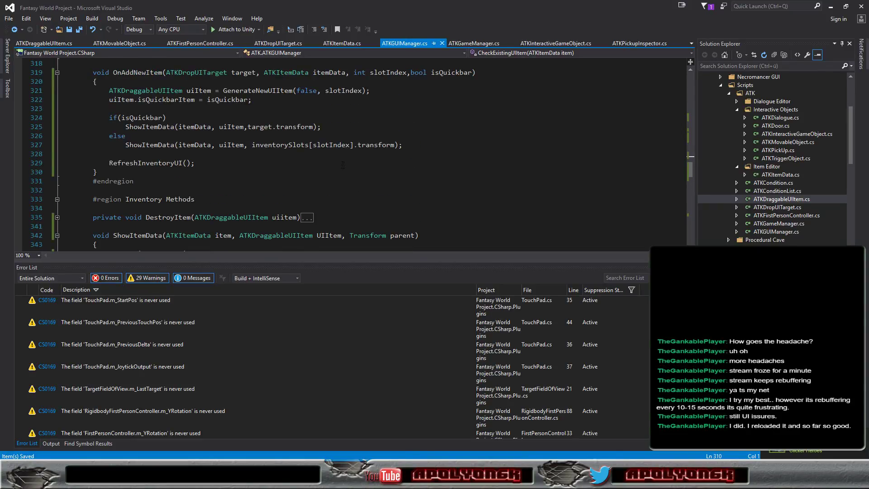
{"action": "scroll", "coordinate": [342, 165], "scroll_direction": "up", "scroll_amount": 2}
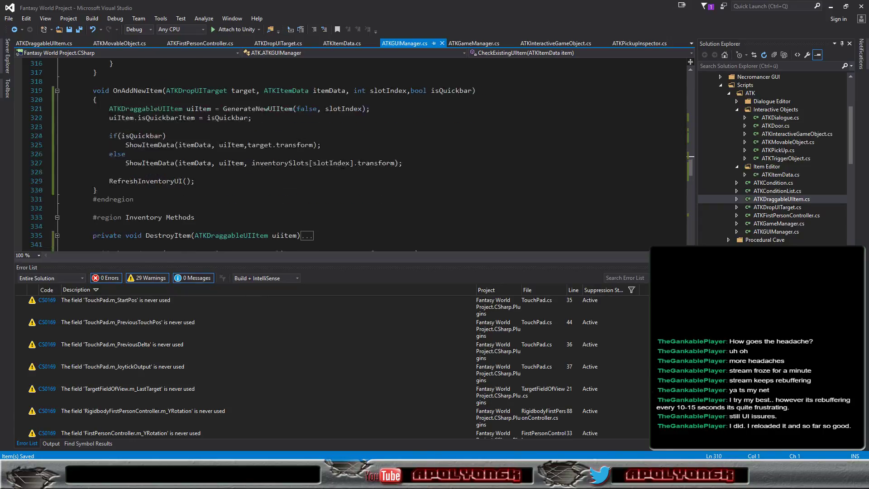
{"action": "scroll", "coordinate": [343, 164], "scroll_direction": "down", "scroll_amount": 1}
{"action": "scroll", "coordinate": [343, 165], "scroll_direction": "up", "scroll_amount": 2}
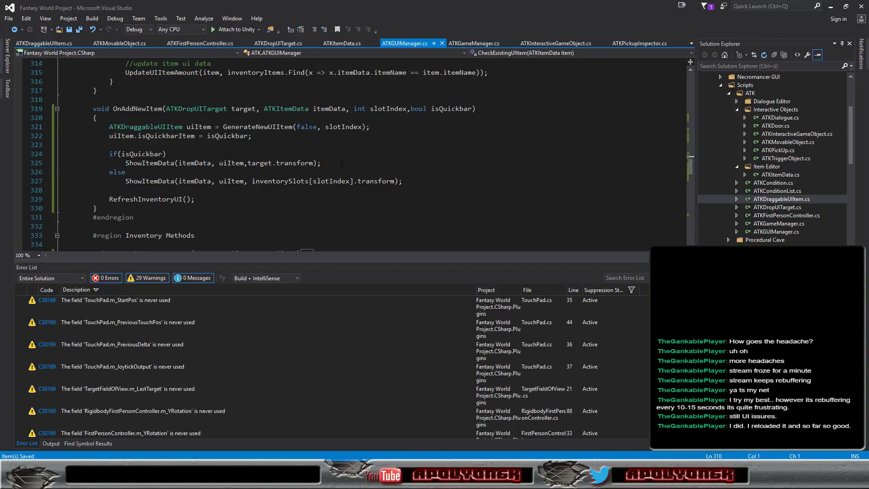
Open ATKDropUITarget.cs and review the code around the SplitItem call
{"action": "left_click", "coordinate": [281, 44]}
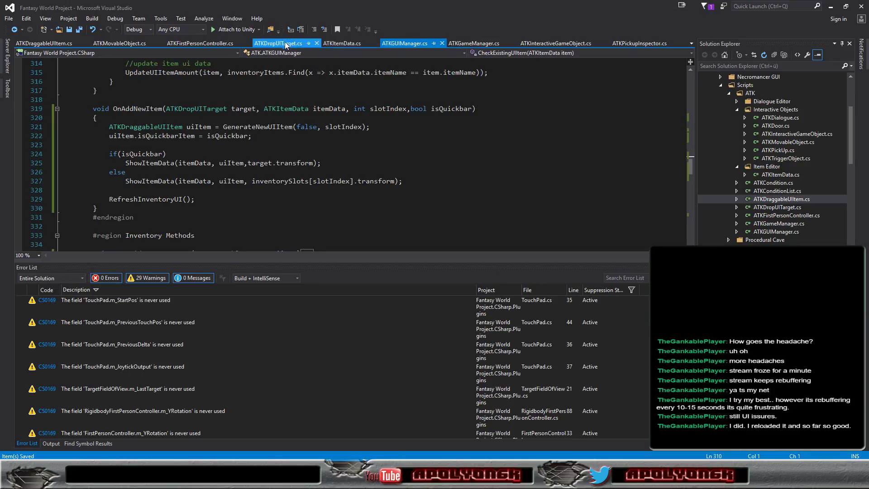
{"action": "left_click", "coordinate": [300, 162]}
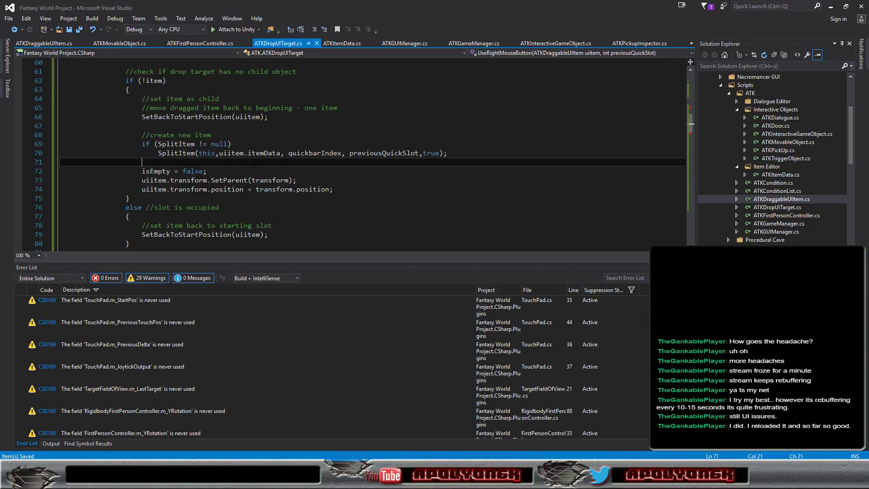
{"action": "scroll", "coordinate": [254, 164], "scroll_direction": "up", "scroll_amount": 1}
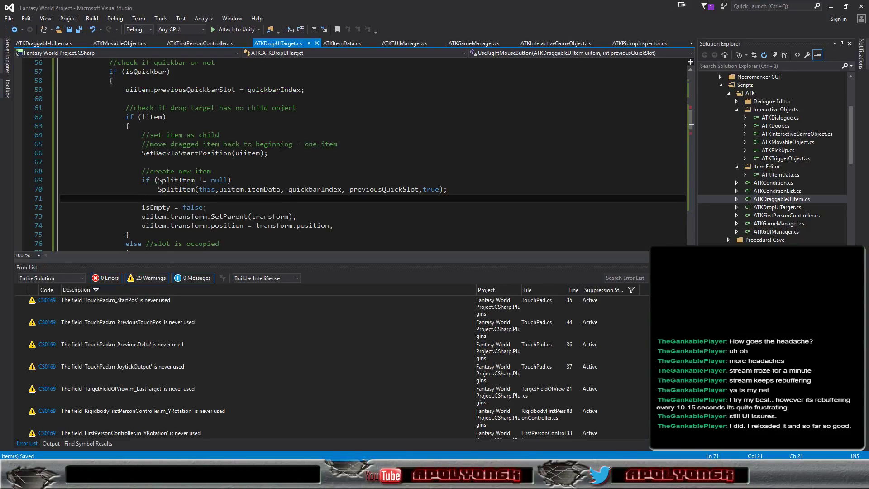
{"action": "scroll", "coordinate": [280, 149], "scroll_direction": "down", "scroll_amount": 1}
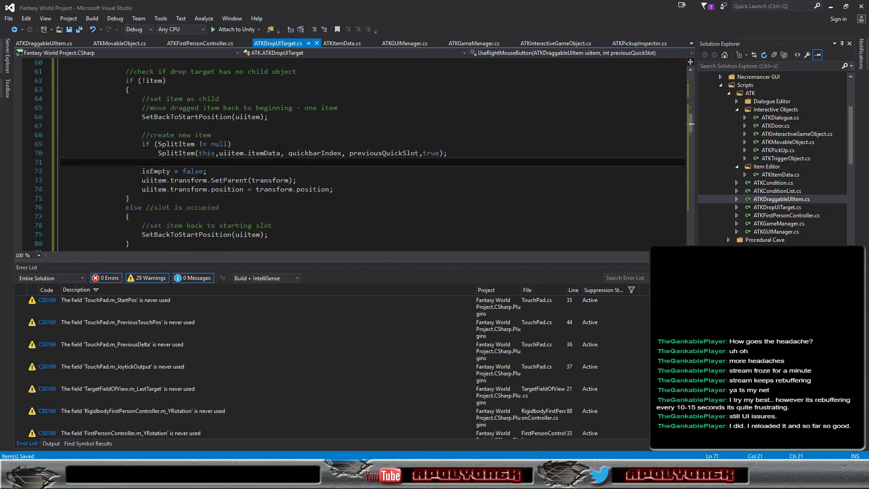
{"action": "scroll", "coordinate": [280, 150], "scroll_direction": "down", "scroll_amount": 1}
{"action": "scroll", "coordinate": [279, 150], "scroll_direction": "up", "scroll_amount": 2}
{"action": "scroll", "coordinate": [280, 150], "scroll_direction": "up", "scroll_amount": 2}
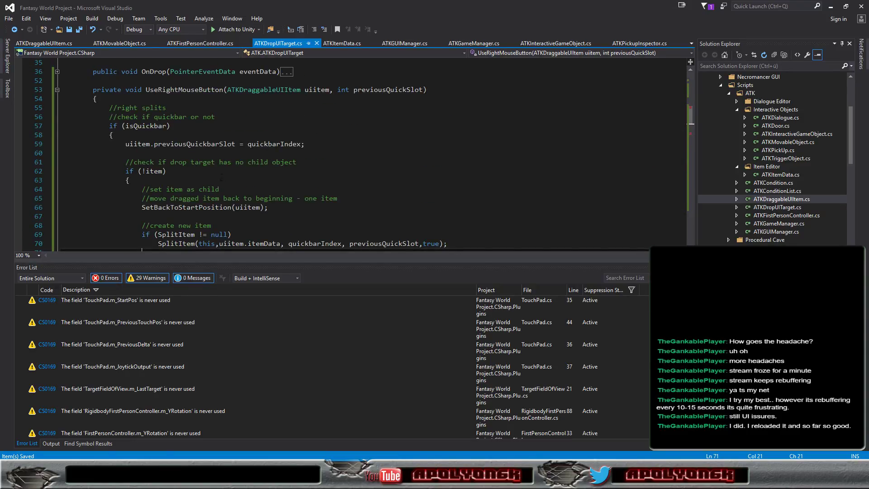
{"action": "scroll", "coordinate": [257, 178], "scroll_direction": "down", "scroll_amount": 2}
{"action": "scroll", "coordinate": [254, 168], "scroll_direction": "down", "scroll_amount": 3}
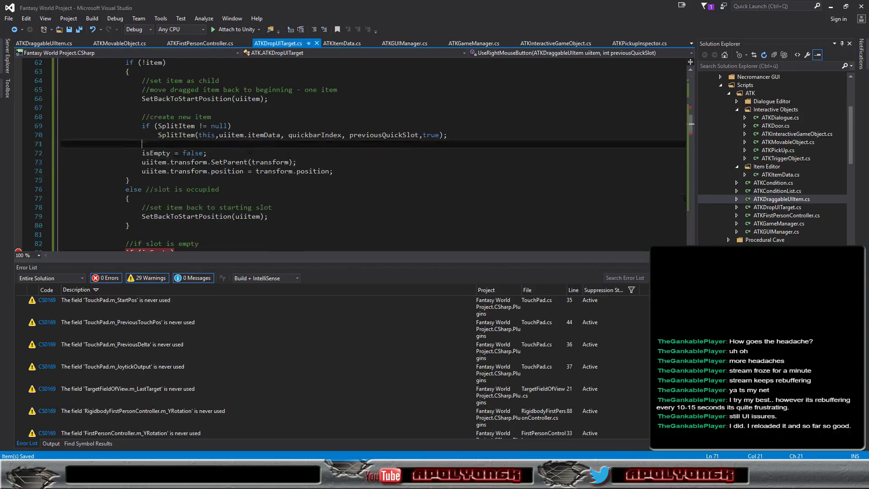
{"action": "scroll", "coordinate": [250, 153], "scroll_direction": "down", "scroll_amount": 2}
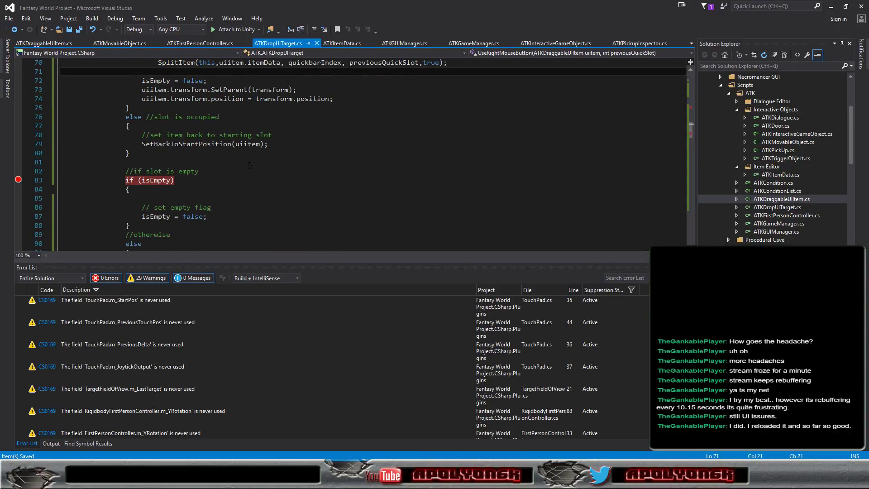
{"action": "scroll", "coordinate": [249, 166], "scroll_direction": "up", "scroll_amount": 3}
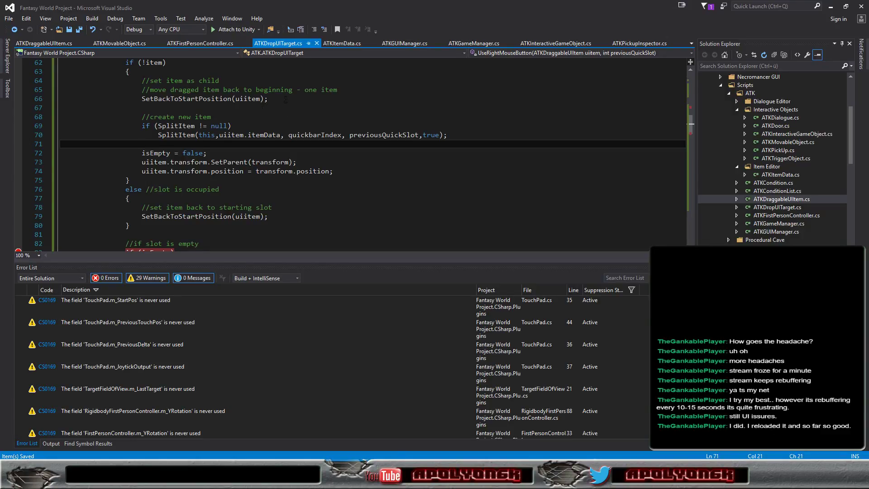
Highlight the SetBackToStartPosition calls, expand that method's body at line 140, then return to Unity
{"action": "double_click", "coordinate": [180, 98]}
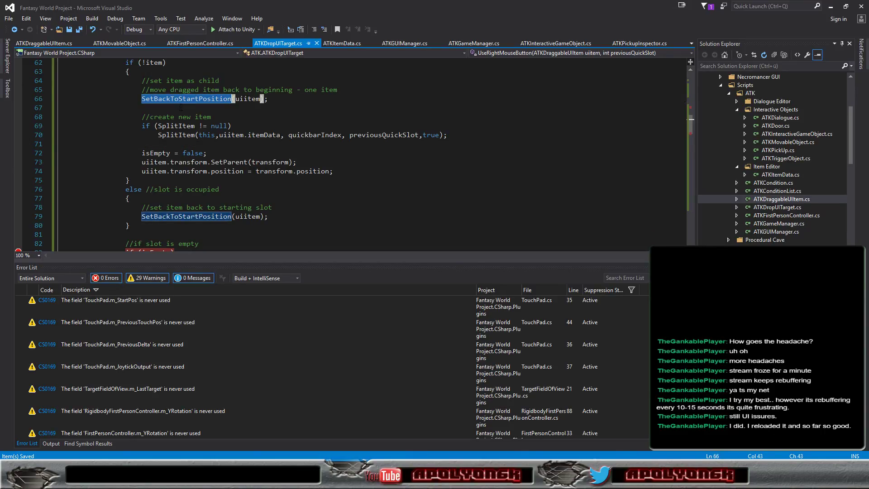
{"action": "scroll", "coordinate": [180, 108], "scroll_direction": "down", "scroll_amount": 1}
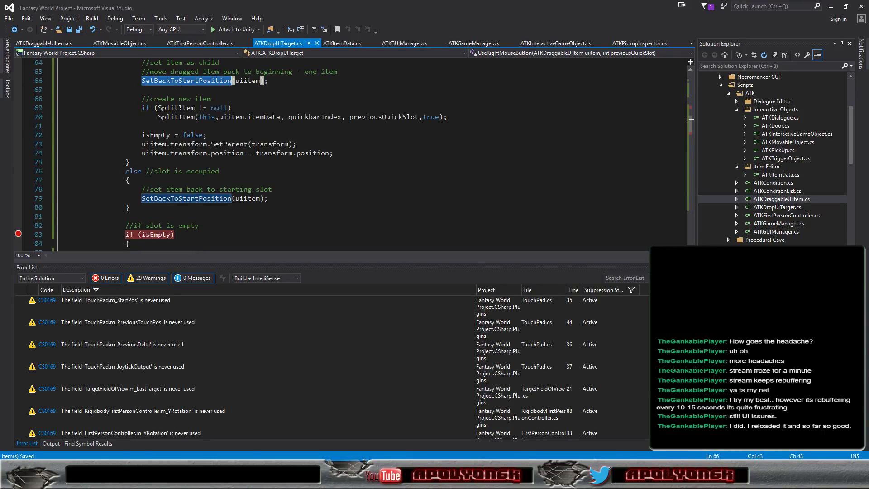
{"action": "scroll", "coordinate": [180, 107], "scroll_direction": "down", "scroll_amount": 2}
{"action": "scroll", "coordinate": [180, 107], "scroll_direction": "down", "scroll_amount": 4}
{"action": "scroll", "coordinate": [180, 107], "scroll_direction": "down", "scroll_amount": 3}
{"action": "scroll", "coordinate": [180, 107], "scroll_direction": "down", "scroll_amount": 4}
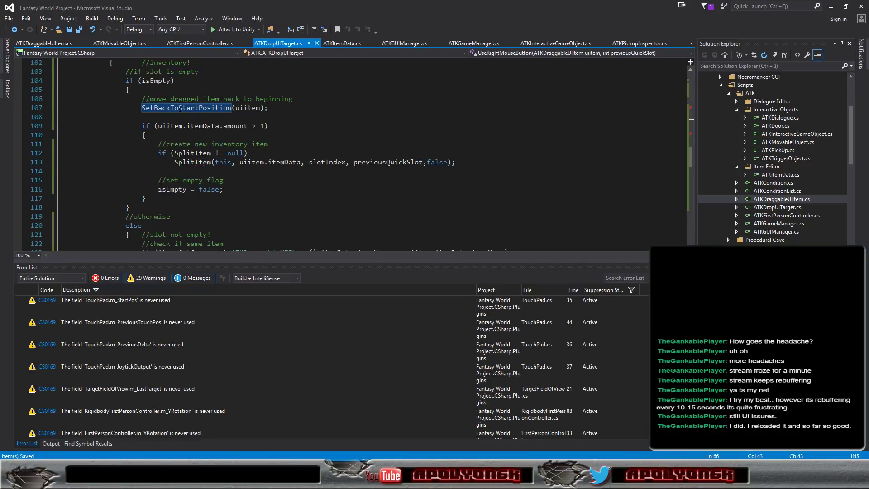
{"action": "scroll", "coordinate": [180, 107], "scroll_direction": "down", "scroll_amount": 3}
{"action": "scroll", "coordinate": [180, 108], "scroll_direction": "down", "scroll_amount": 3}
{"action": "scroll", "coordinate": [180, 107], "scroll_direction": "down", "scroll_amount": 3}
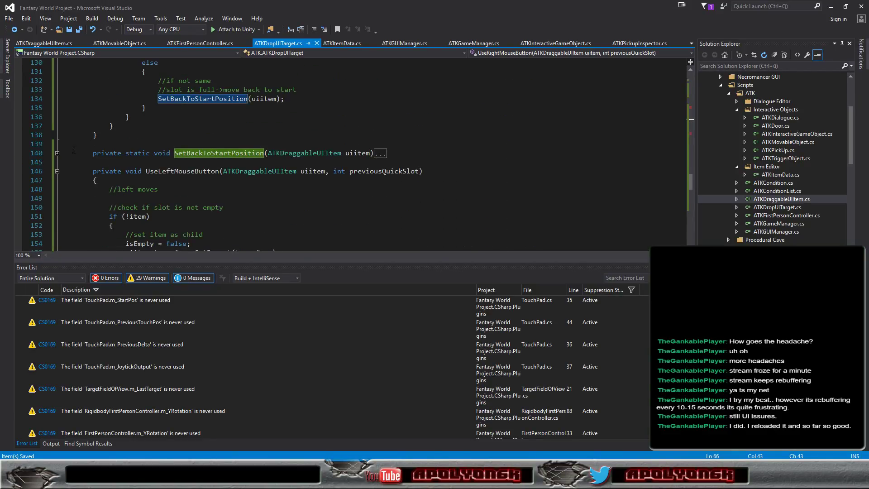
{"action": "left_click", "coordinate": [57, 153]}
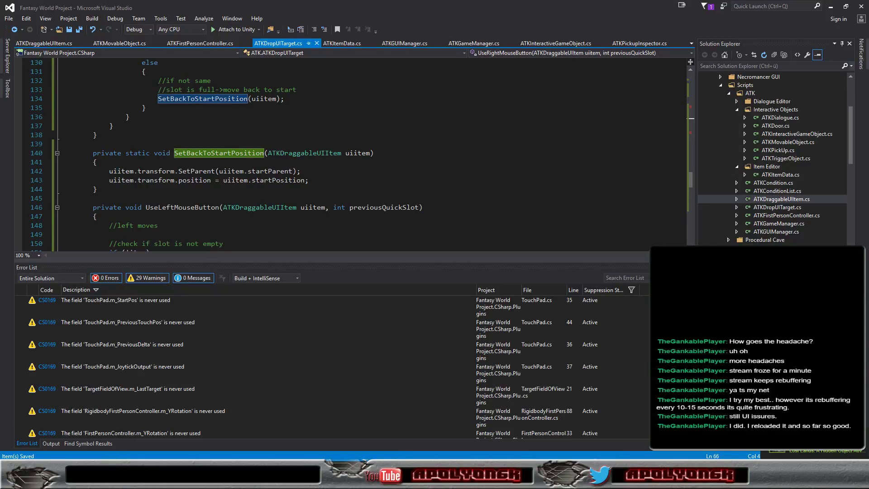
{"action": "key", "text": "alt+Tab"}
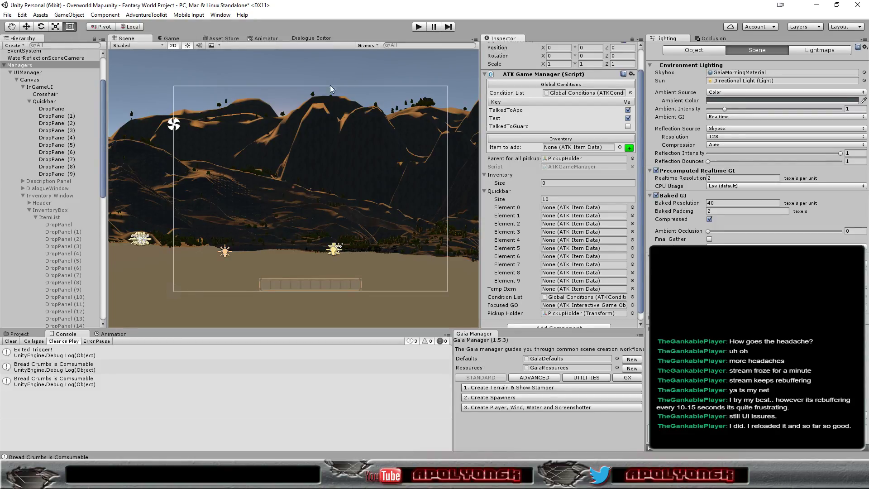
Play the scene, pick up three bread crumbs at the campfire, and open the inventory
{"action": "left_click", "coordinate": [418, 27]}
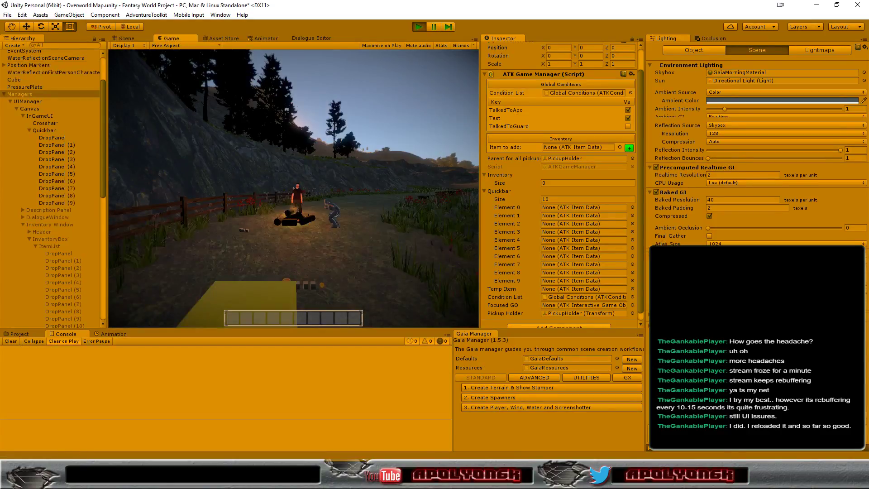
{"action": "key", "text": "w"}
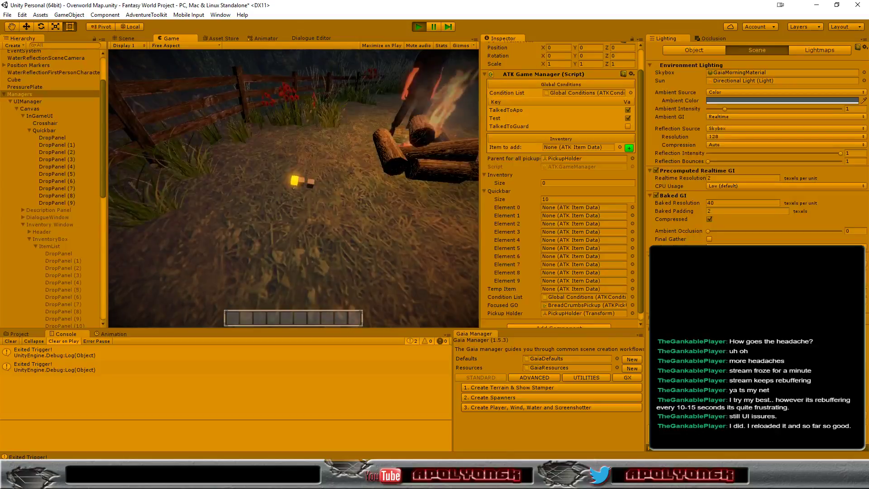
{"action": "left_click", "coordinate": [294, 180]}
{"action": "left_click", "coordinate": [293, 221]}
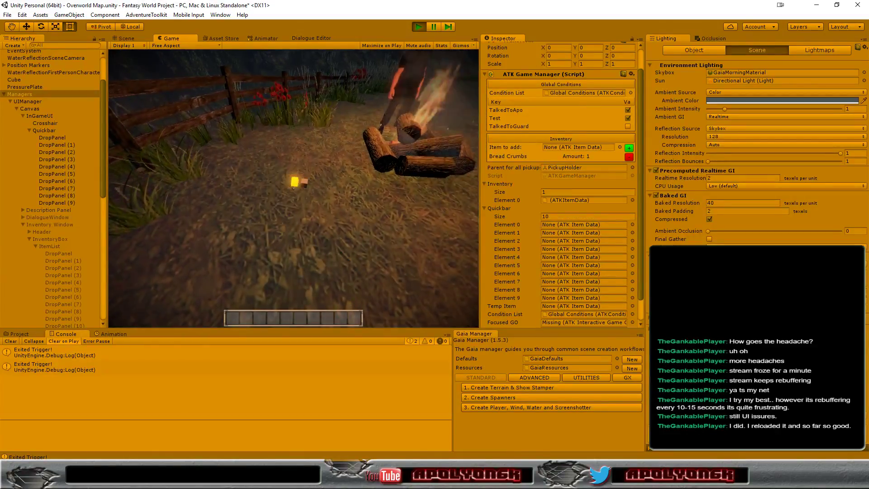
{"action": "left_click", "coordinate": [294, 181]}
{"action": "left_click", "coordinate": [293, 216]}
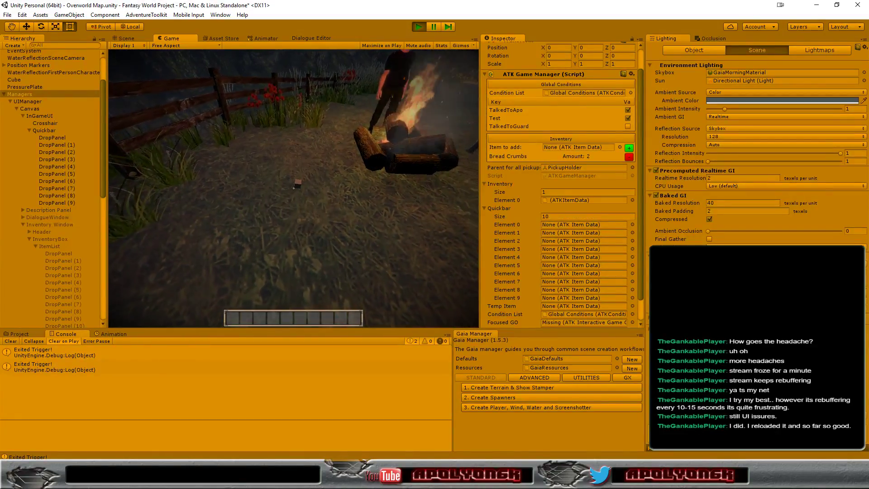
{"action": "left_click", "coordinate": [293, 181]}
{"action": "left_click", "coordinate": [292, 218]}
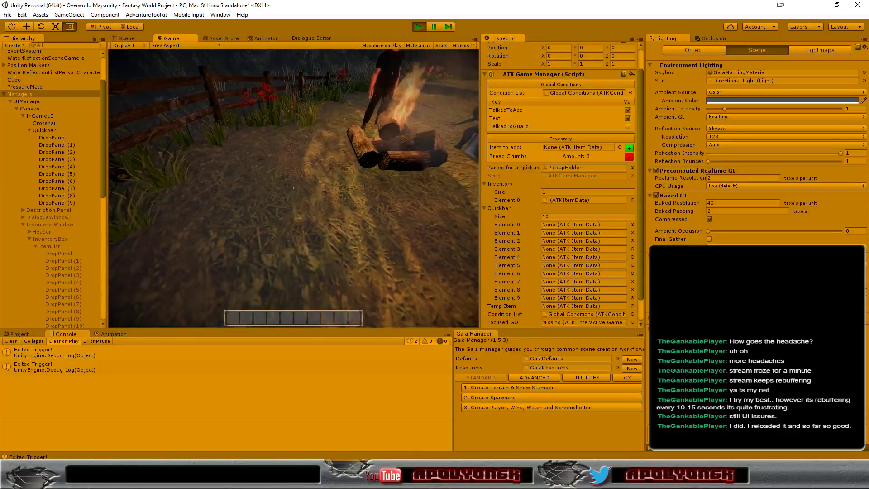
{"action": "key", "text": "i"}
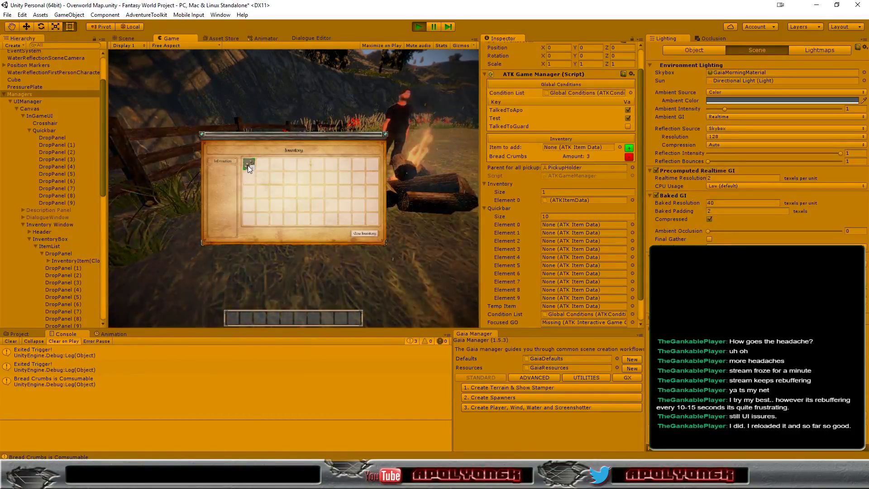
Drag the Bread Crumbs stack to quickbar slot 1 and expand its DropPanel in the Hierarchy
{"action": "left_click_drag", "start_coordinate": [248, 164], "coordinate": [234, 317]}
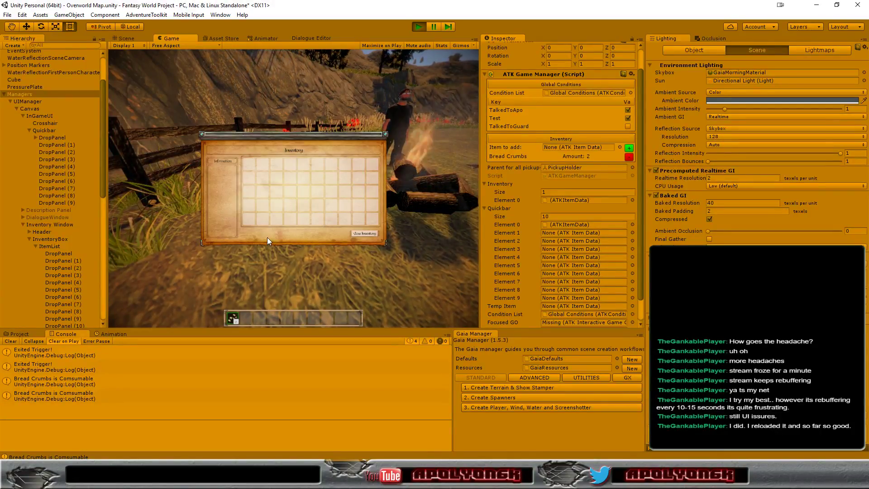
{"action": "left_click", "coordinate": [36, 137]}
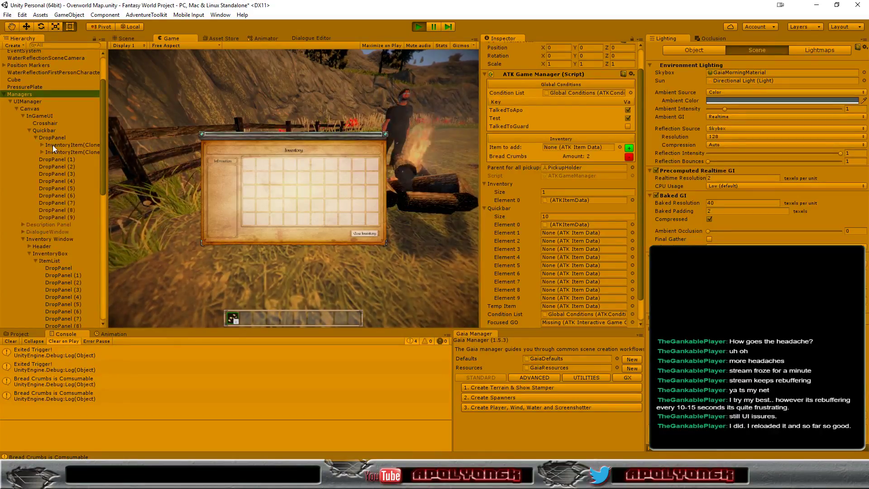
Inspect the first InventoryItem(Clone)'s ATK Draggable UI Item settings, then stop play mode
{"action": "left_click", "coordinate": [53, 145]}
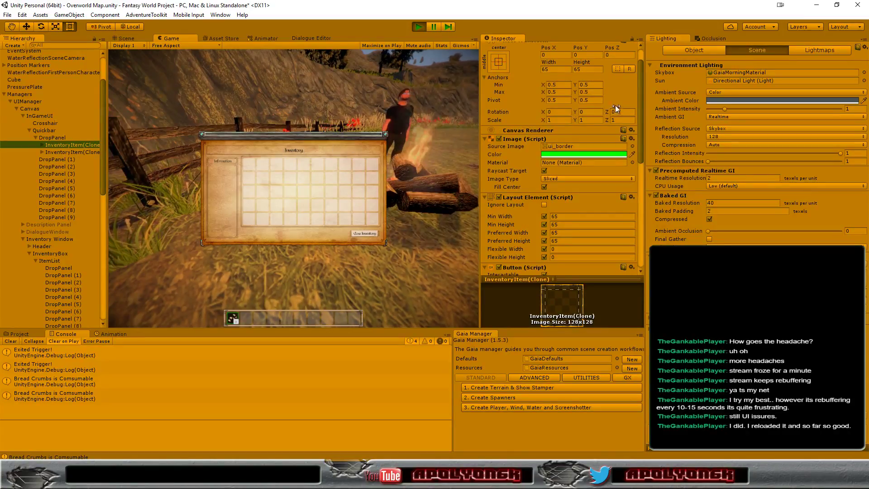
{"action": "left_click_drag", "start_coordinate": [639, 95], "coordinate": [643, 213]}
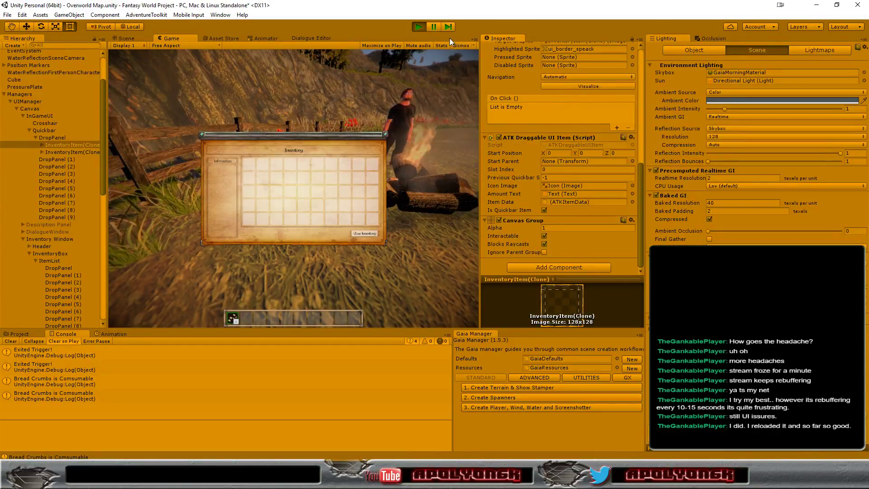
{"action": "left_click", "coordinate": [420, 28]}
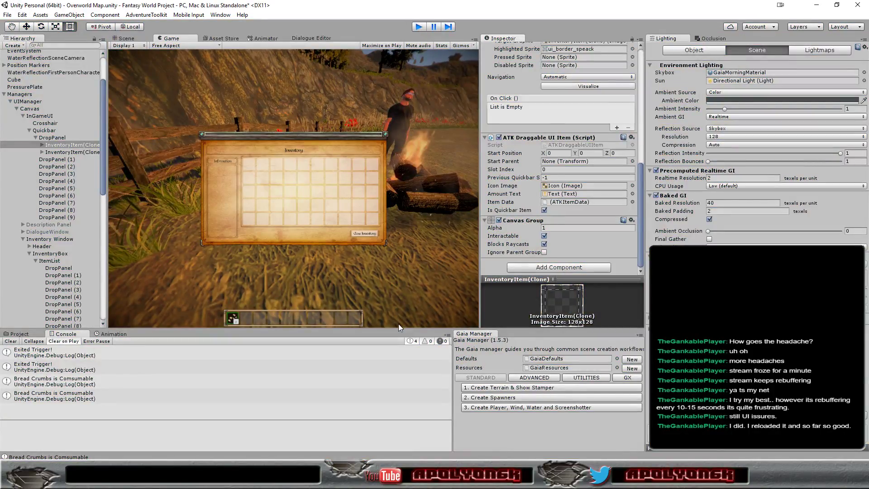
In Visual Studio, close the ATKMovableObject.cs and ATKFirstPersonController.cs tabs and switch to ATKDraggableUIItem.cs
{"action": "key", "text": "alt+Tab"}
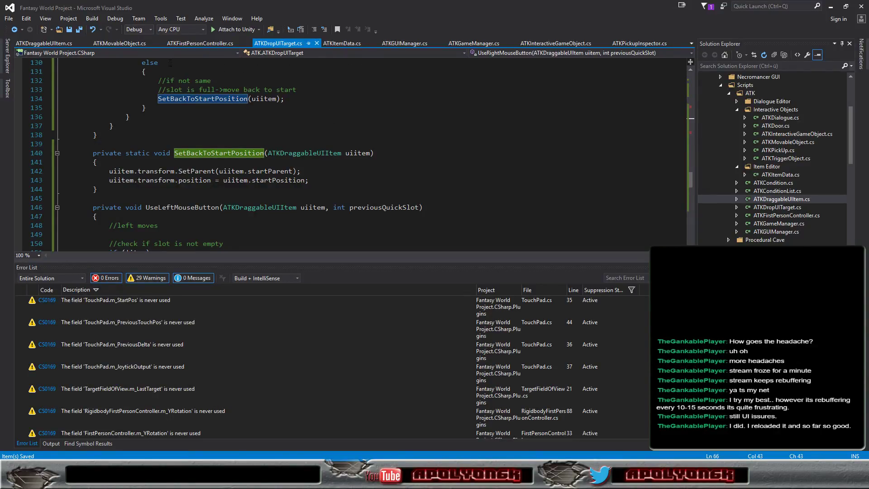
{"action": "left_click", "coordinate": [159, 44]}
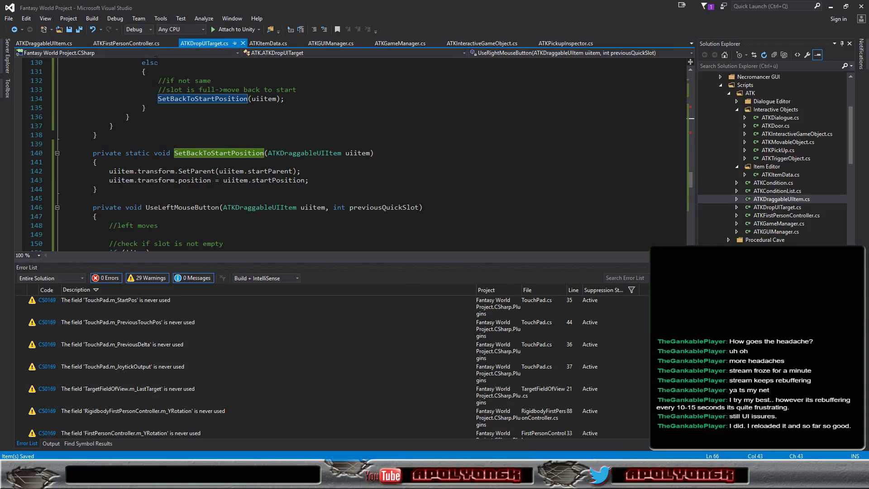
{"action": "left_click", "coordinate": [173, 45]}
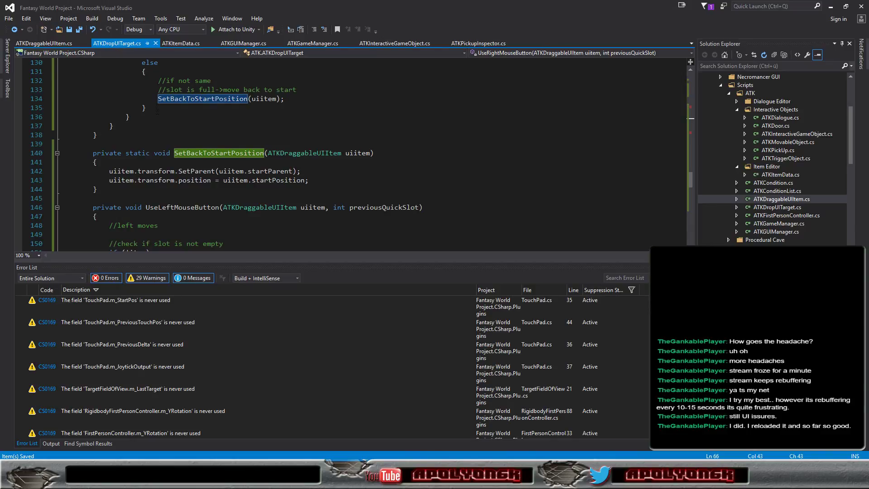
{"action": "left_click", "coordinate": [40, 44]}
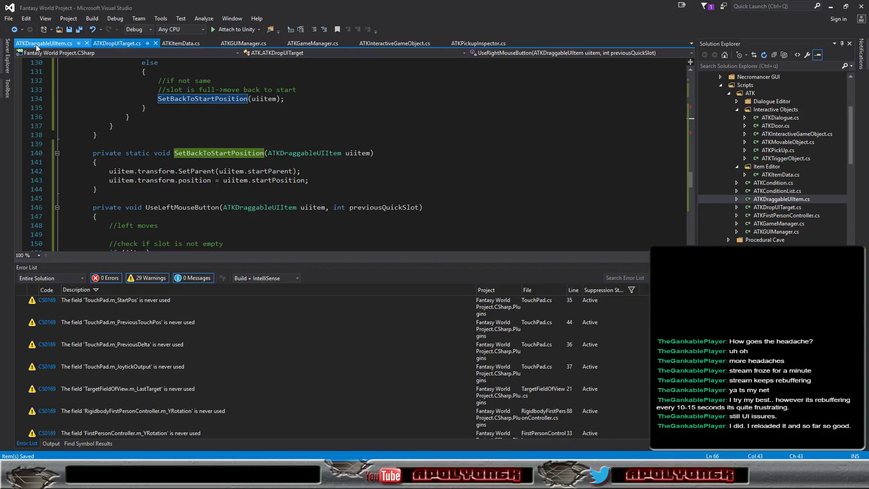